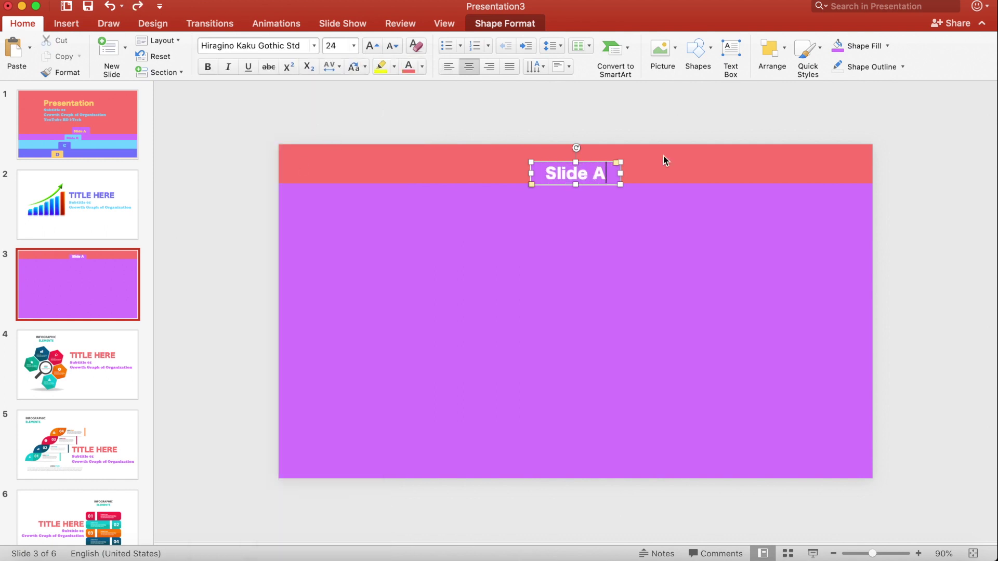
Colour the Slide A tab label yellow-orange from Recent Colors
left_click(421, 67)
left_click(433, 232)
left_click(505, 179)
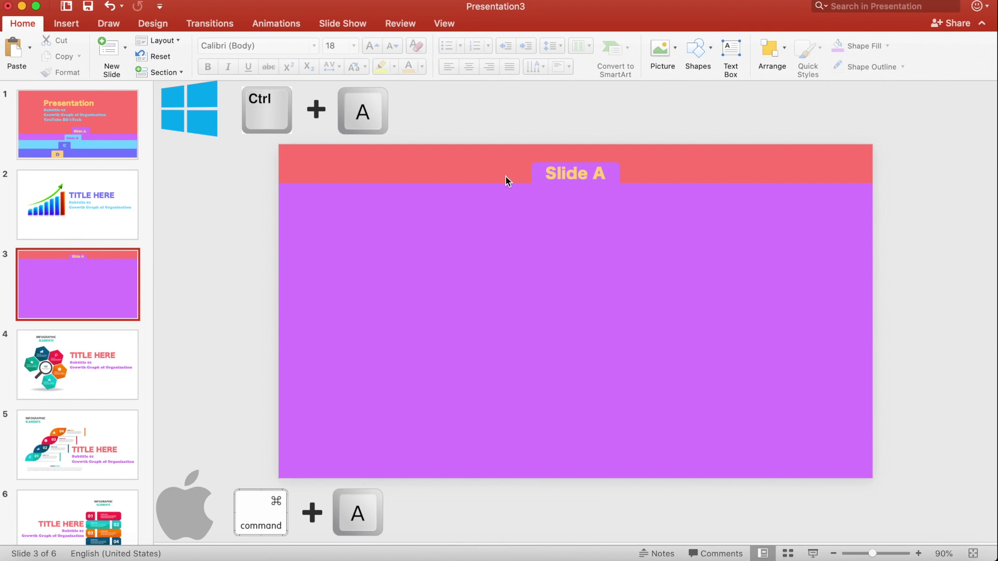
Group the purple panel with its Slide A tab and drop a duplicate slightly lower
key("super+a")
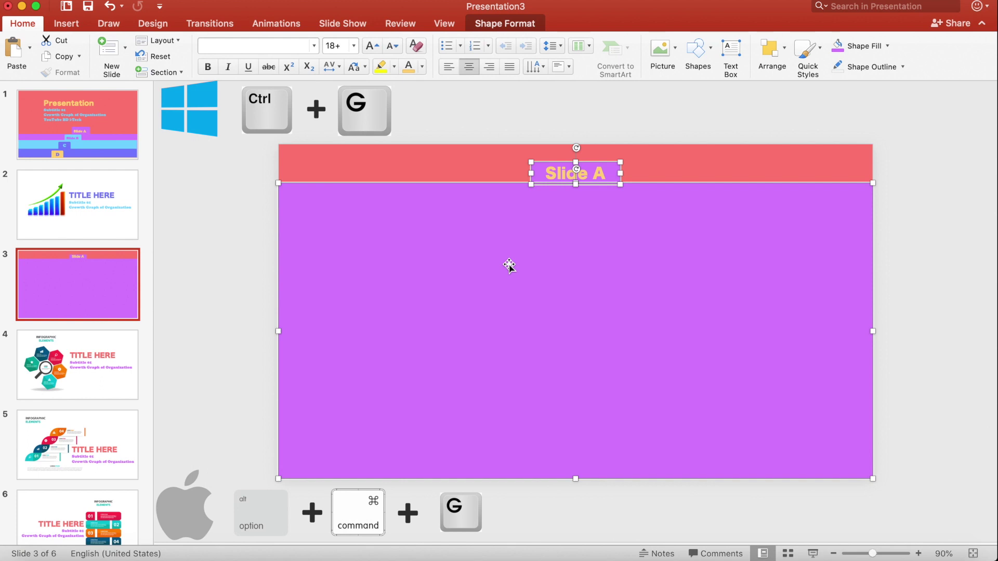
key("alt+super+g")
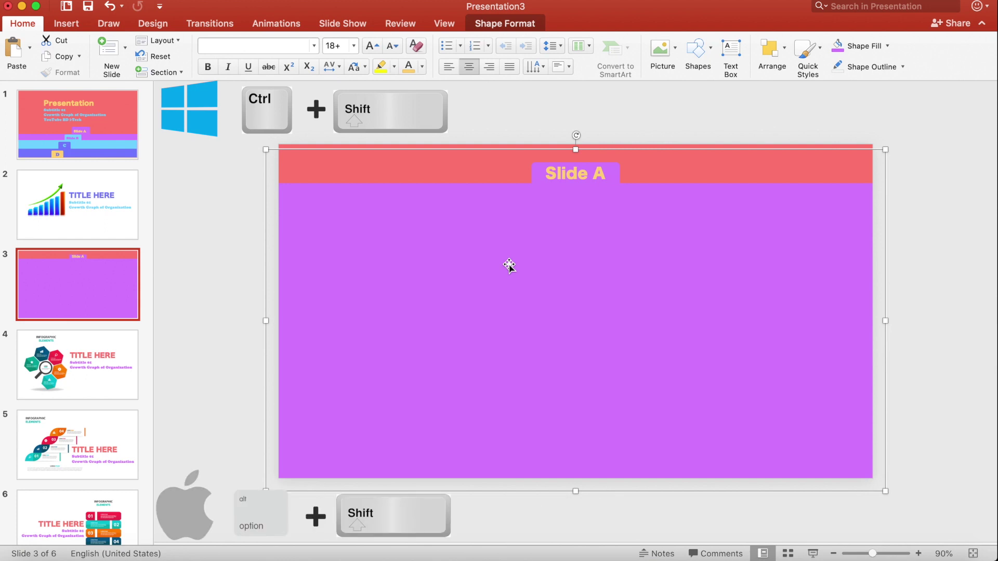
left_click_drag(509, 265, 510, 308)
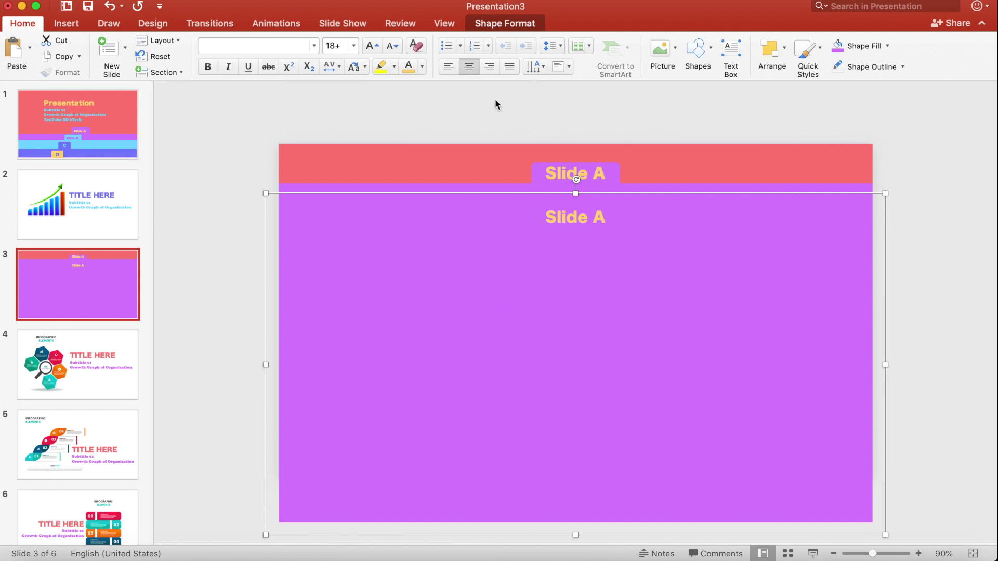
Fill the copied layer light blue
left_click(504, 24)
left_click(286, 49)
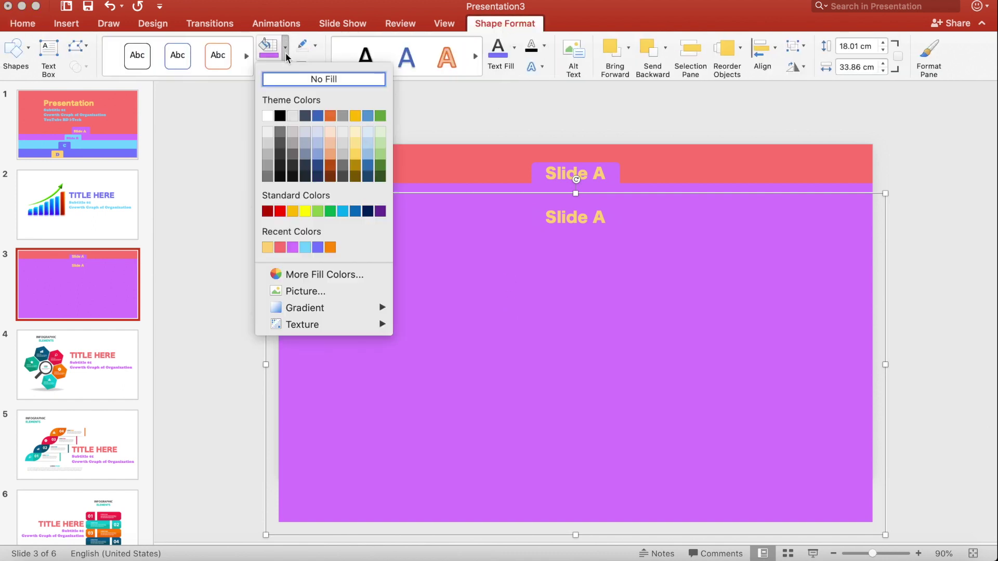
left_click(303, 248)
Shift the copied Slide A tab left of the tab above
left_click(619, 213)
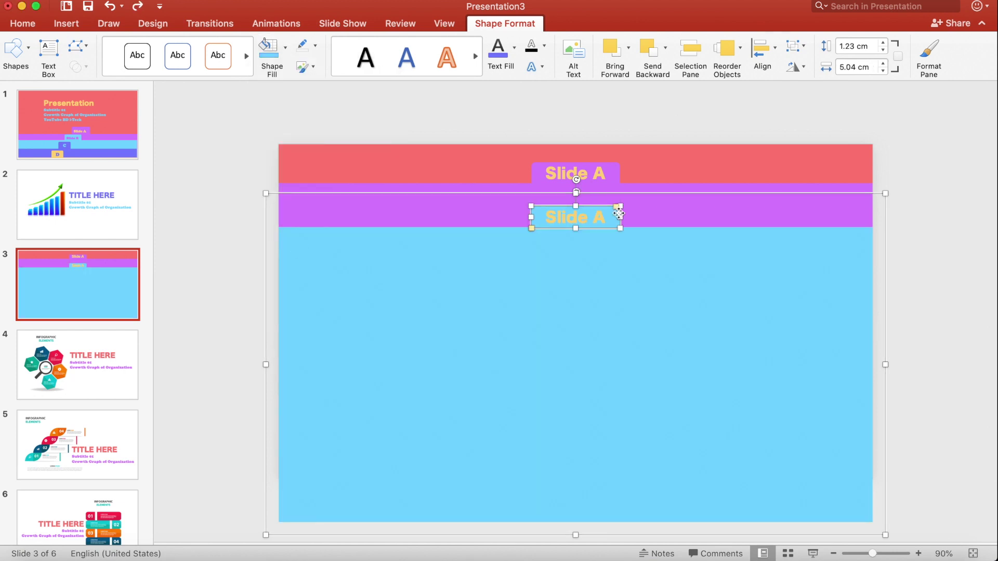
left_click(618, 213)
left_click_drag(618, 213, 579, 214)
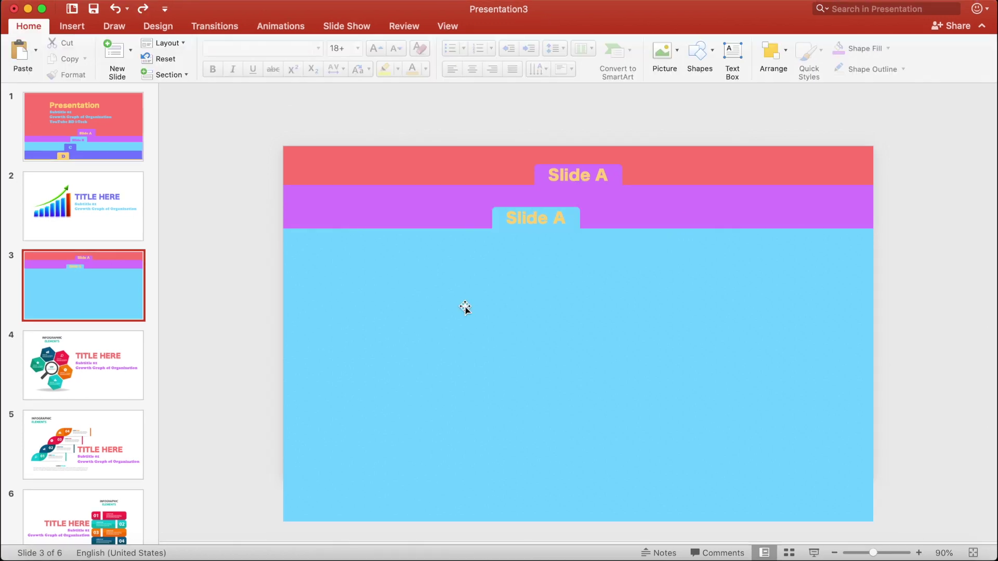
Duplicate the light blue layer and move the copy further down
left_click(459, 188)
left_click_drag(459, 187, 456, 188)
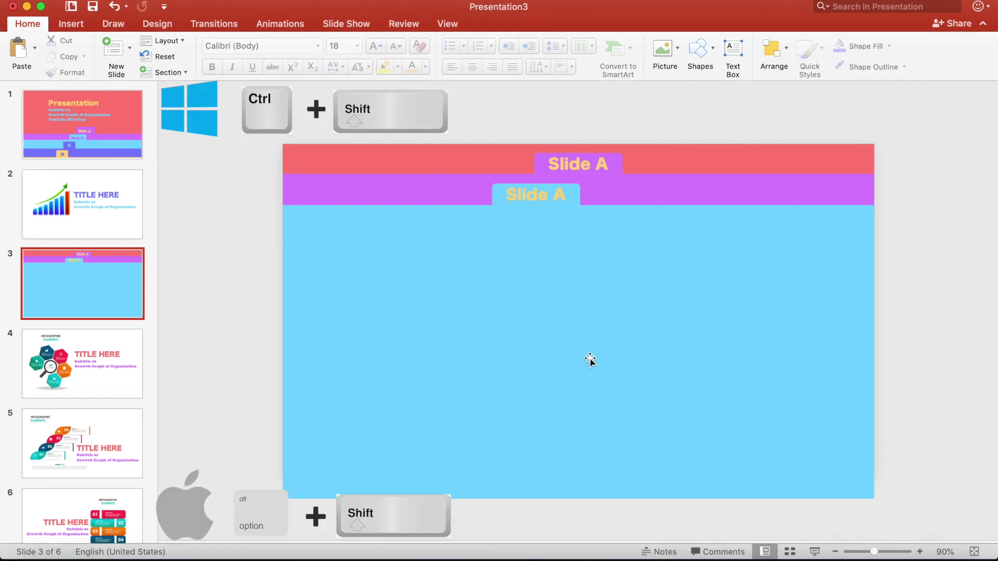
left_click_drag(579, 320, 463, 322)
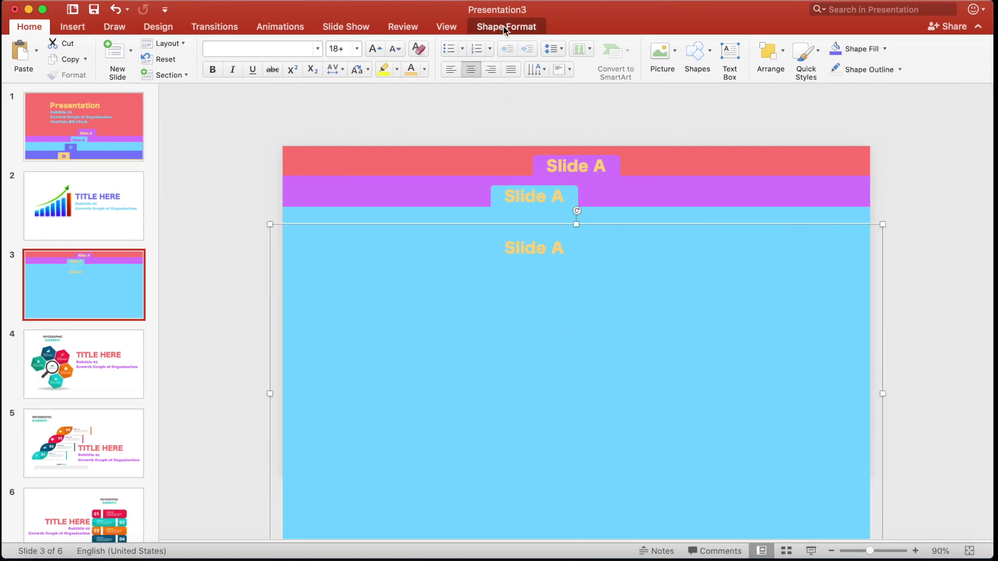
Fill the third layer blue-violet and move its Slide A tab further left
left_click(503, 27)
left_click(289, 59)
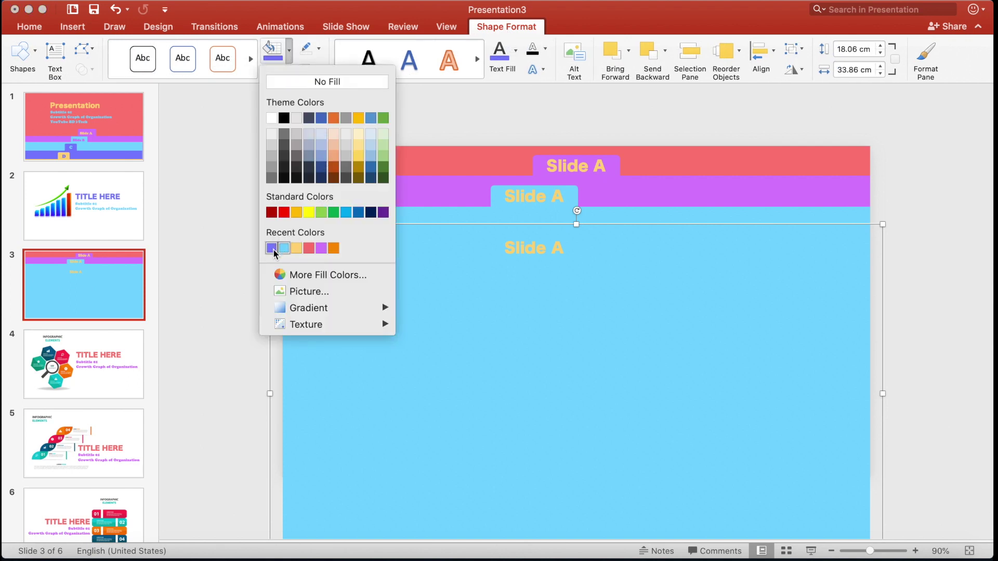
left_click(271, 249)
left_click(495, 245, "shift")
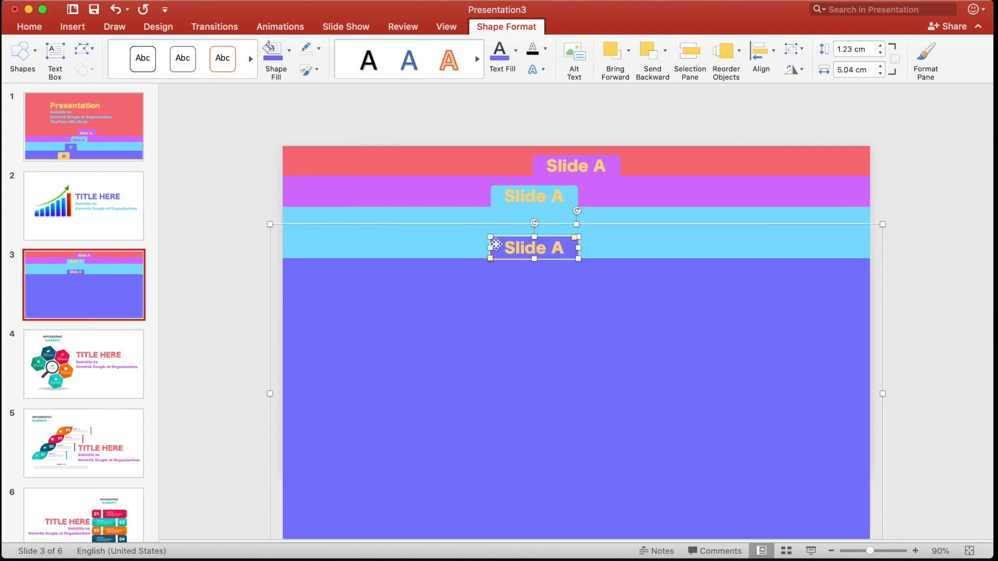
left_click_drag(509, 239, 466, 232)
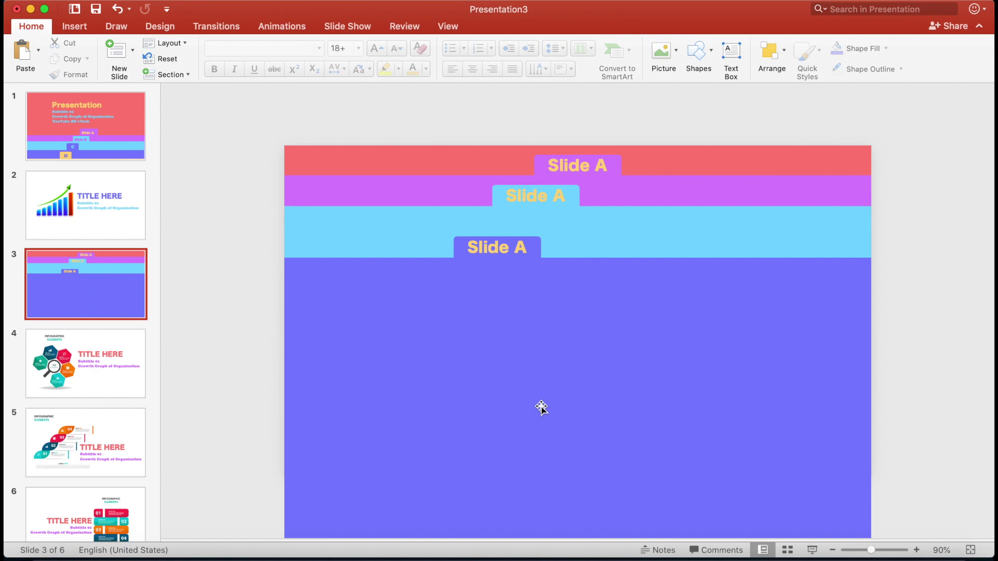
Undo the accidental layer move and place a fourth copy lower down
left_click(541, 408)
key("super+z")
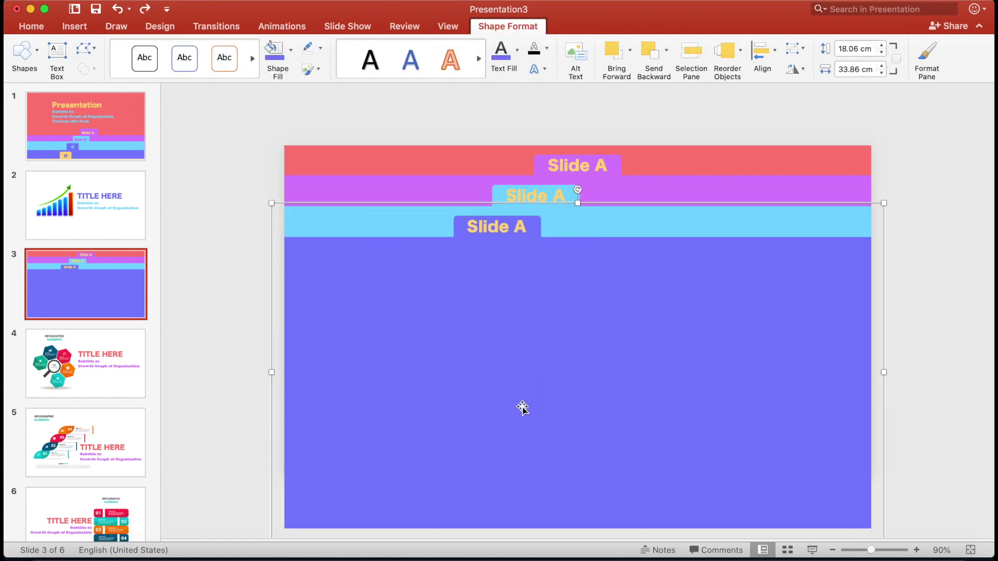
left_click_drag(517, 339, 516, 361)
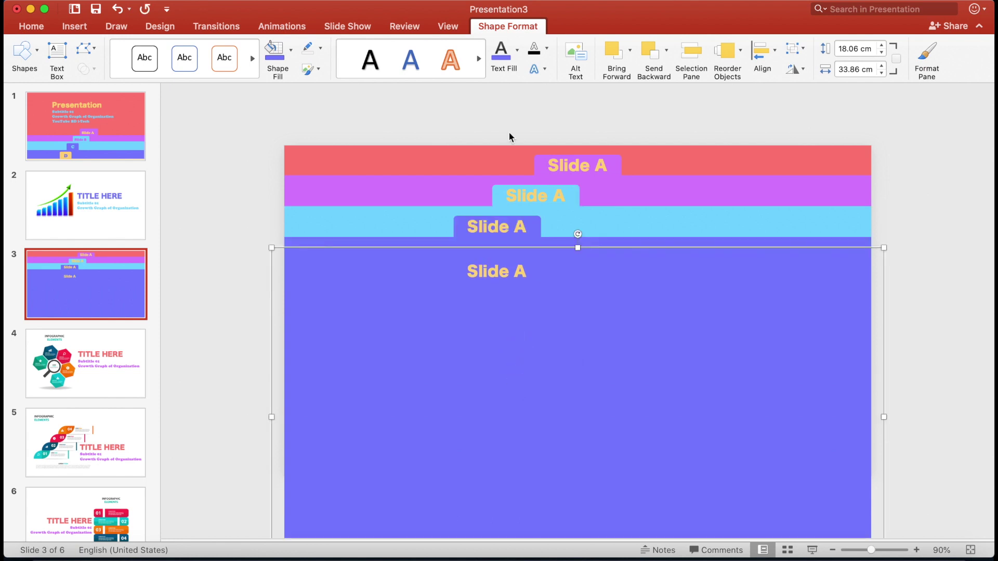
Fill the fourth layer yellow and colour its Slide A text blue-violet
left_click(291, 50)
left_click(297, 247)
left_click(417, 376)
left_click(499, 272)
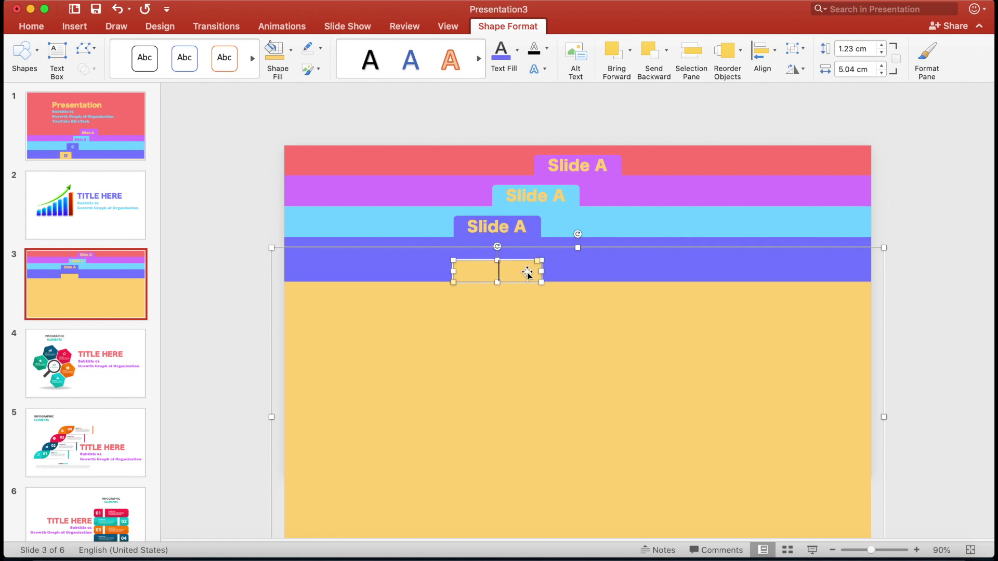
type("Slide A")
left_click(31, 26)
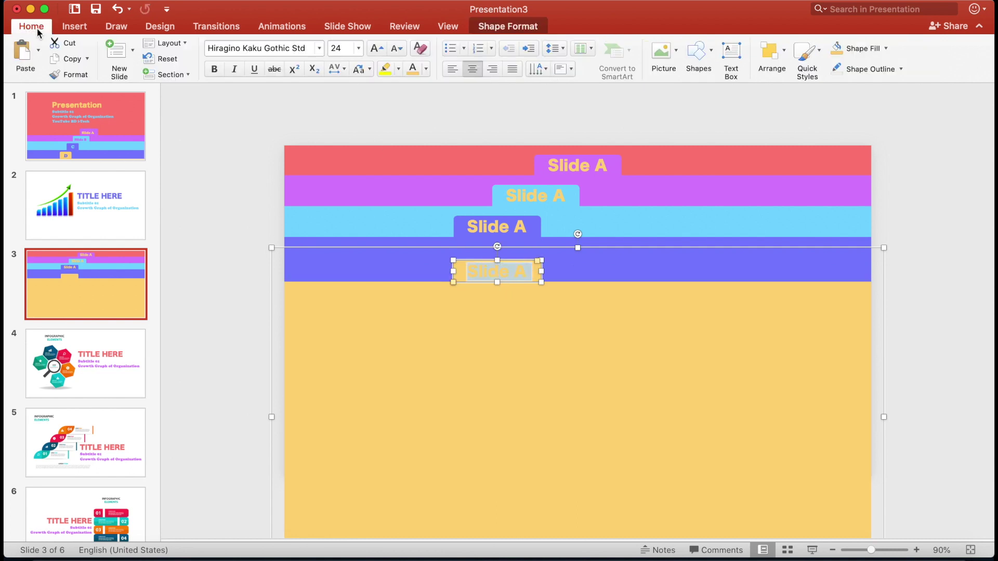
left_click(426, 68)
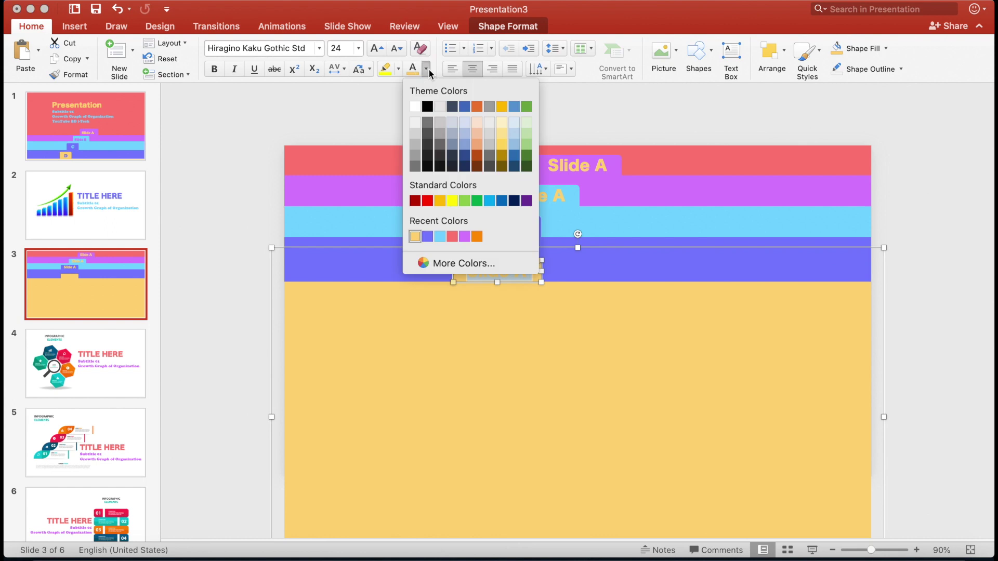
left_click(427, 236)
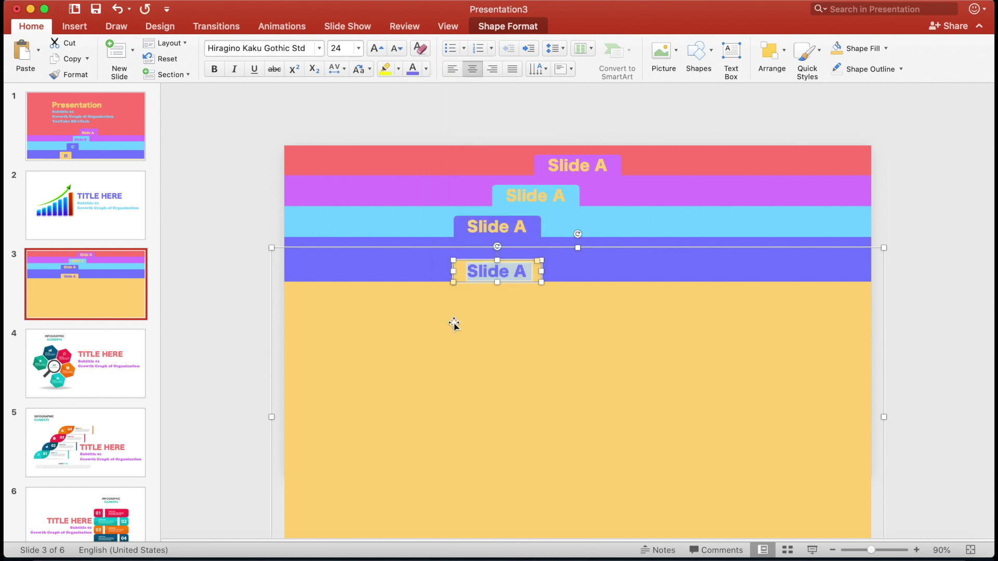
Move the fourth tab further left and nudge the yellow layer up
left_click(455, 268)
left_click_drag(455, 268, 413, 269)
left_click(456, 352)
left_click(426, 393)
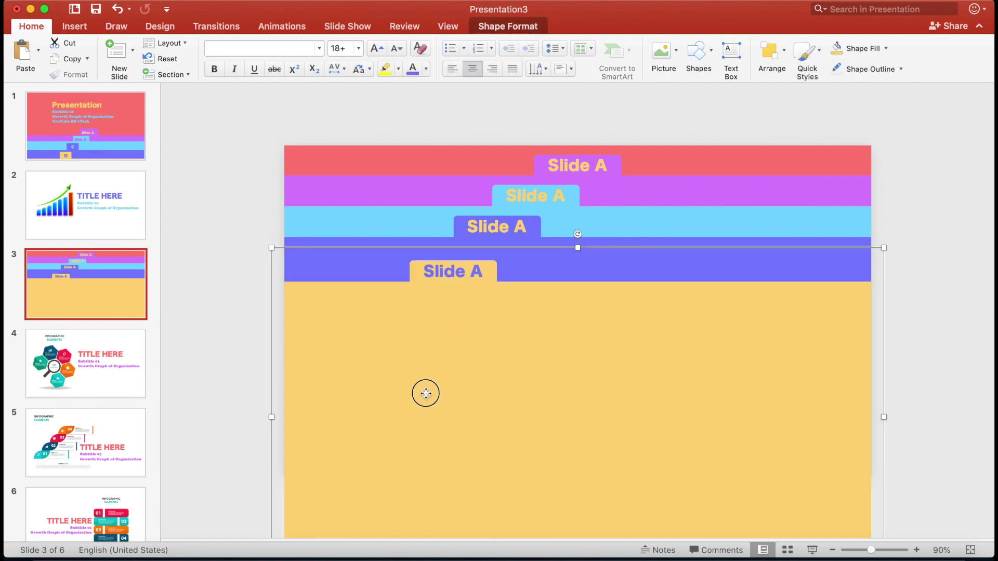
left_click_drag(425, 393, 425, 388)
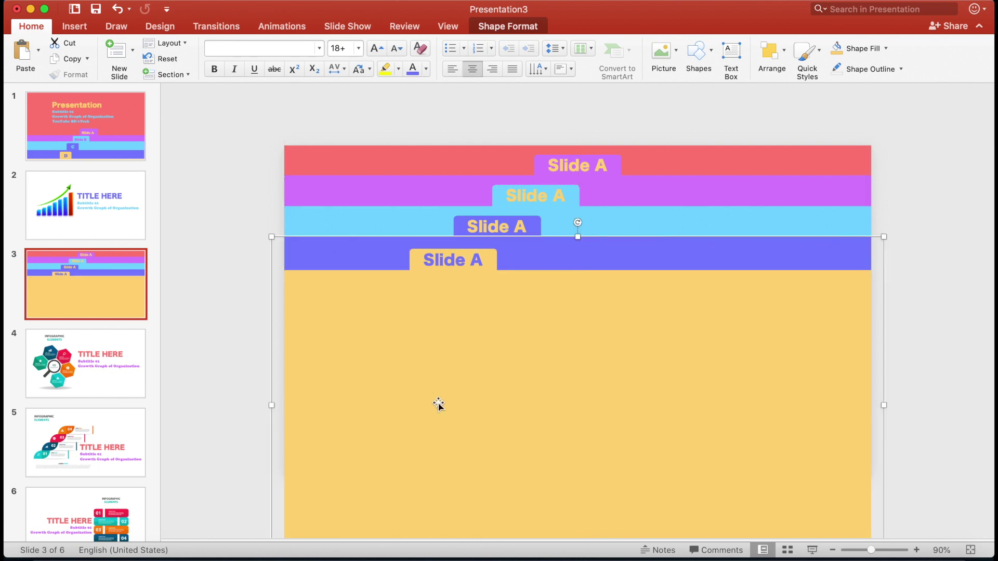
Relabel the second tab 'Slide B' with purple text
left_click(925, 281)
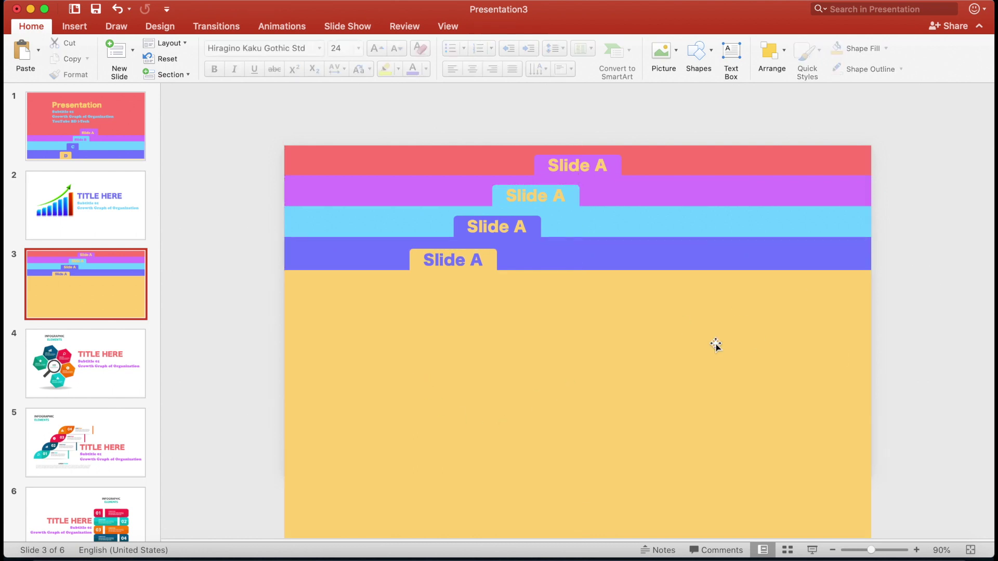
left_click(560, 195)
key("BackSpace")
type("B")
left_click(563, 196)
left_click_drag(563, 196, 503, 196)
left_click(425, 68)
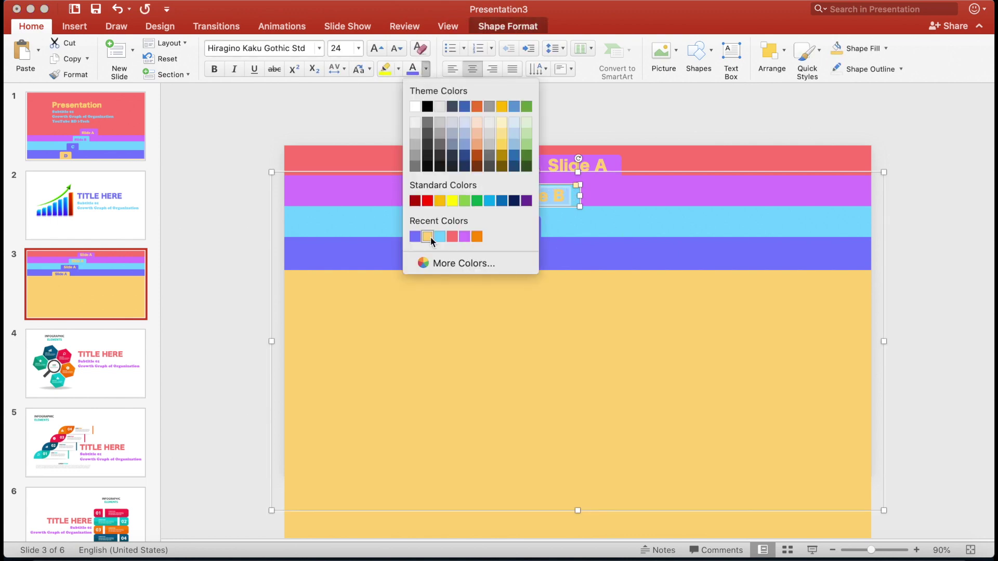
left_click(464, 237)
Relabel the third tab 'Slide C' and recolour its text
left_click(528, 228)
key("BackSpace")
type("C")
left_click_drag(526, 228, 467, 227)
left_click(425, 68)
left_click(453, 236)
Relabel the bottom tab 'Slide D'
left_click(483, 259)
key("BackSpace")
type("D")
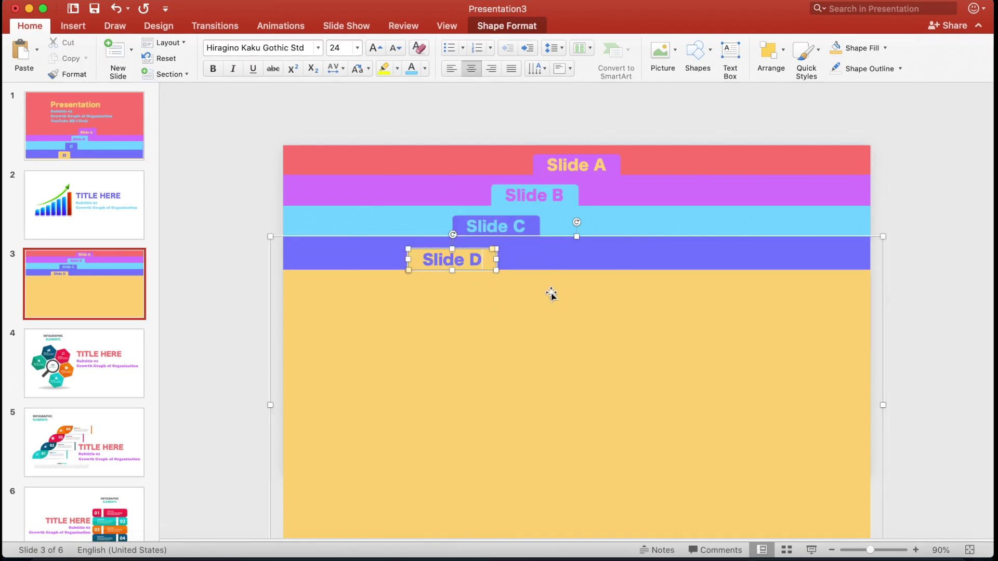
left_click(921, 294)
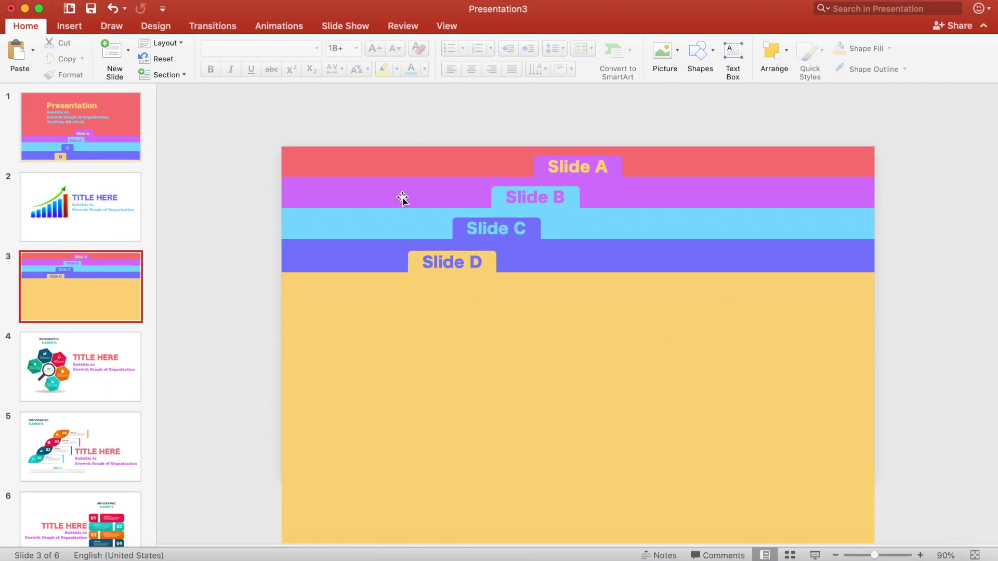
Apply an Offset: Top Right outer shadow to the folder layer
left_click(439, 192)
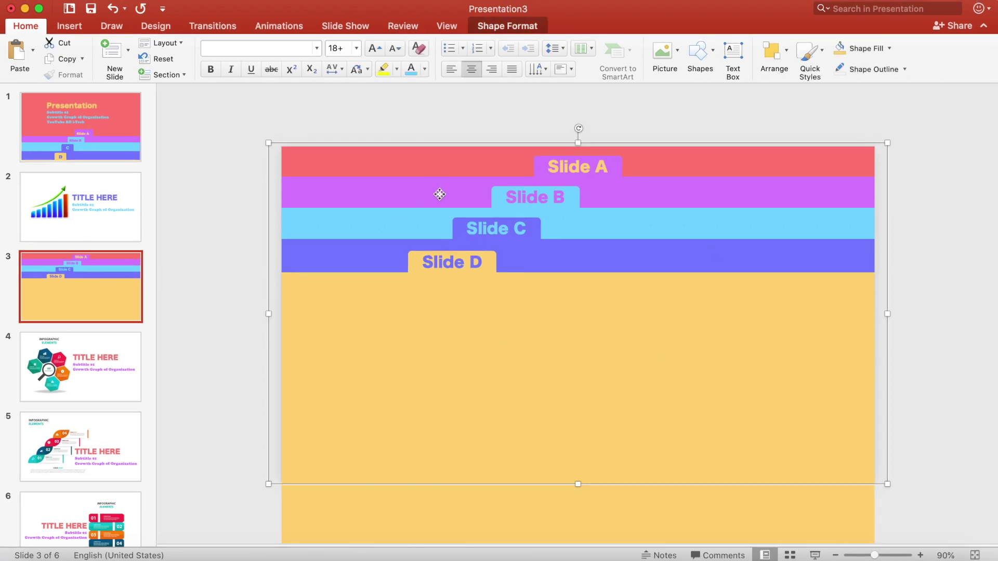
left_click(501, 28)
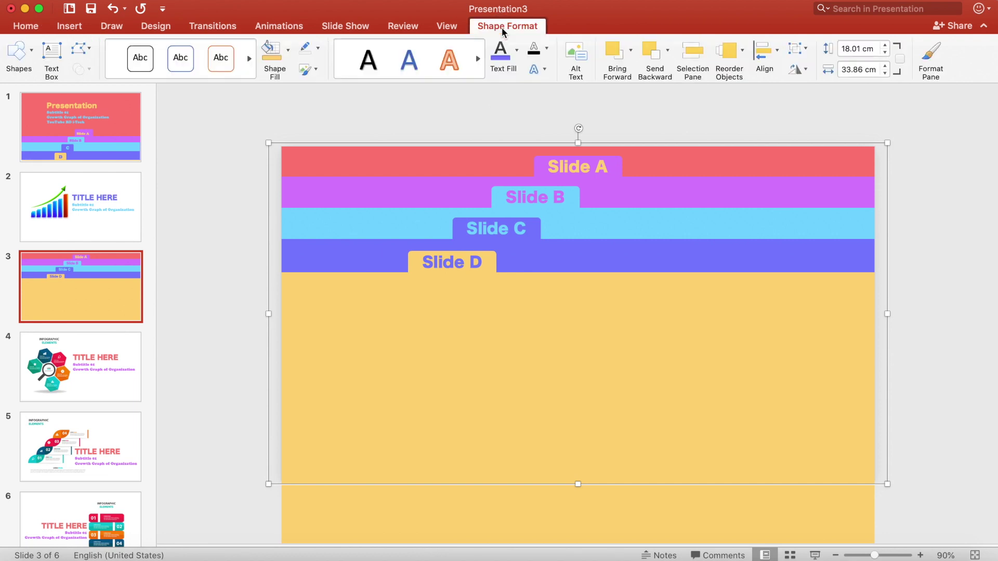
left_click(931, 51)
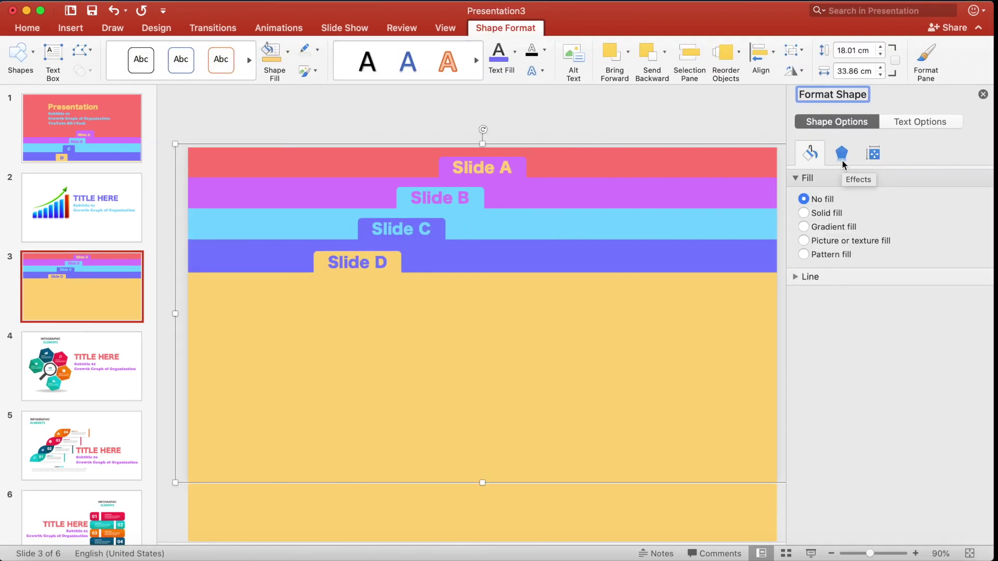
left_click(841, 156)
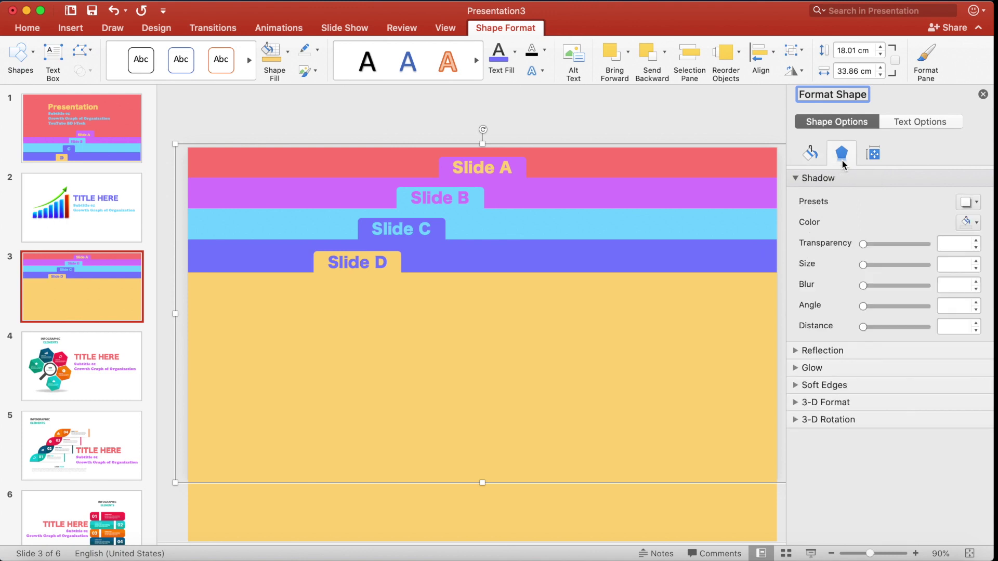
left_click(971, 204)
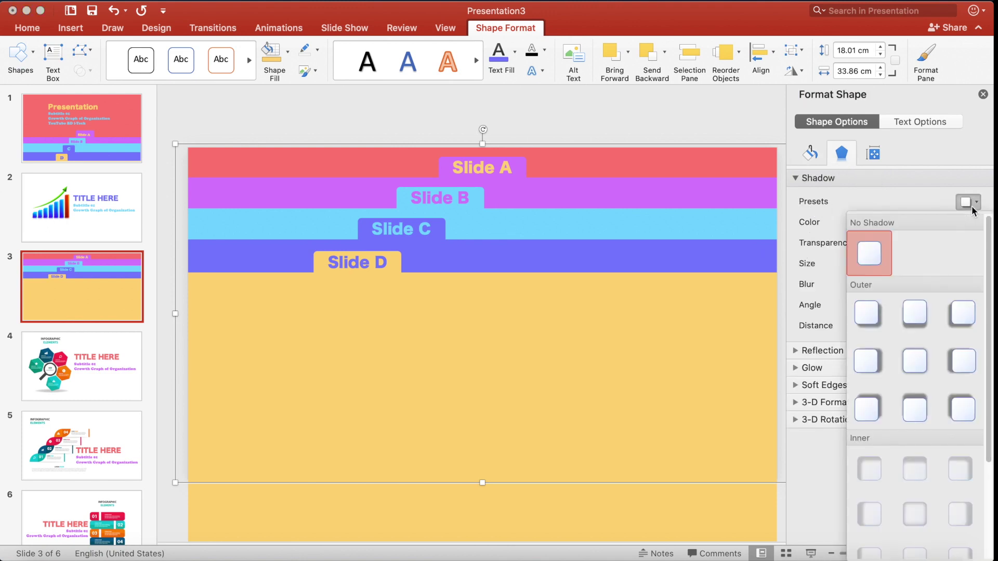
left_click(868, 415)
Set the shadow transparency to 50% and blur to 25 pt
left_click(958, 245)
left_click_drag(957, 242, 923, 238)
type("50")
key("Return")
left_click(956, 261)
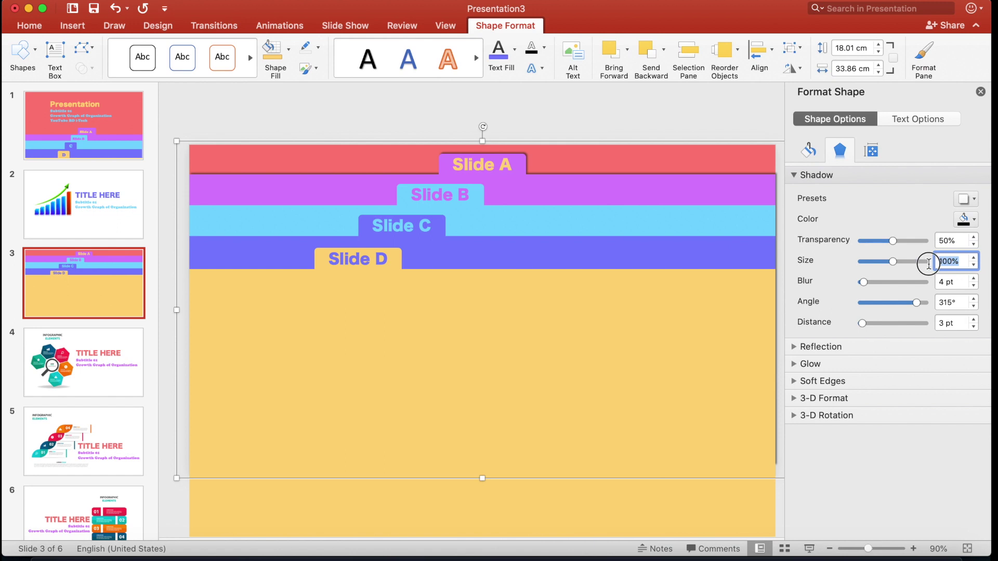
left_click_drag(951, 282, 921, 282)
type("25")
key("Return")
Set the shadow angle to 0° and distance to 5 pt, then close the pane
left_click(954, 302)
left_click_drag(954, 302, 924, 327)
type("0")
key("Return")
type("5")
key("Return")
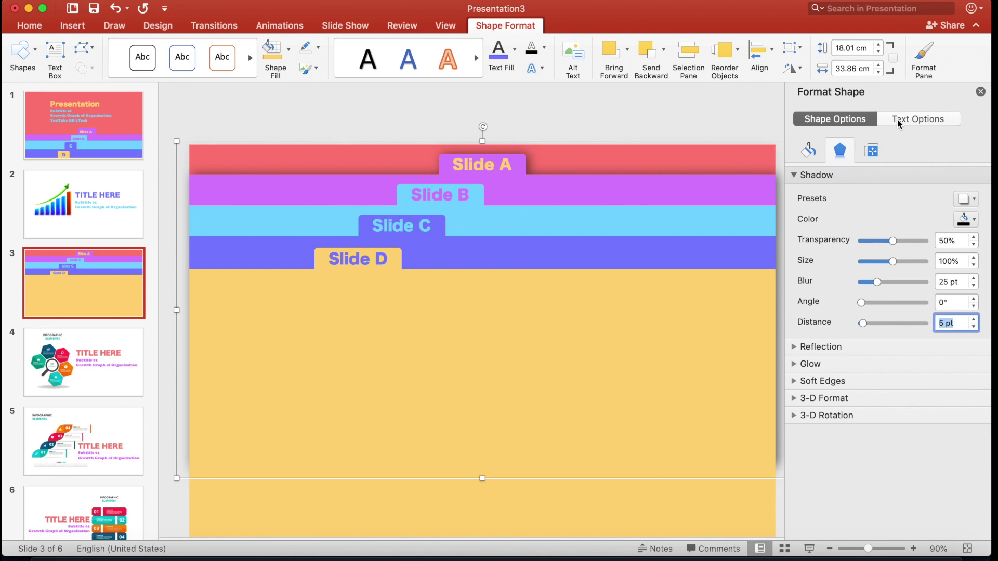
left_click(980, 91)
left_click(488, 27)
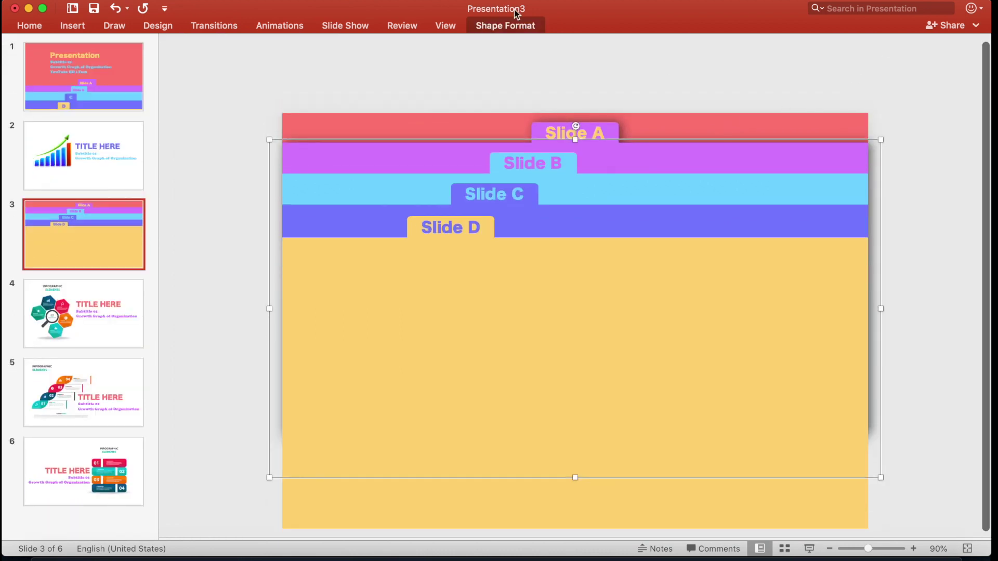
Apply an Offset: Top Right outer shadow to the next folder layer
left_click(522, 24)
left_click(923, 58)
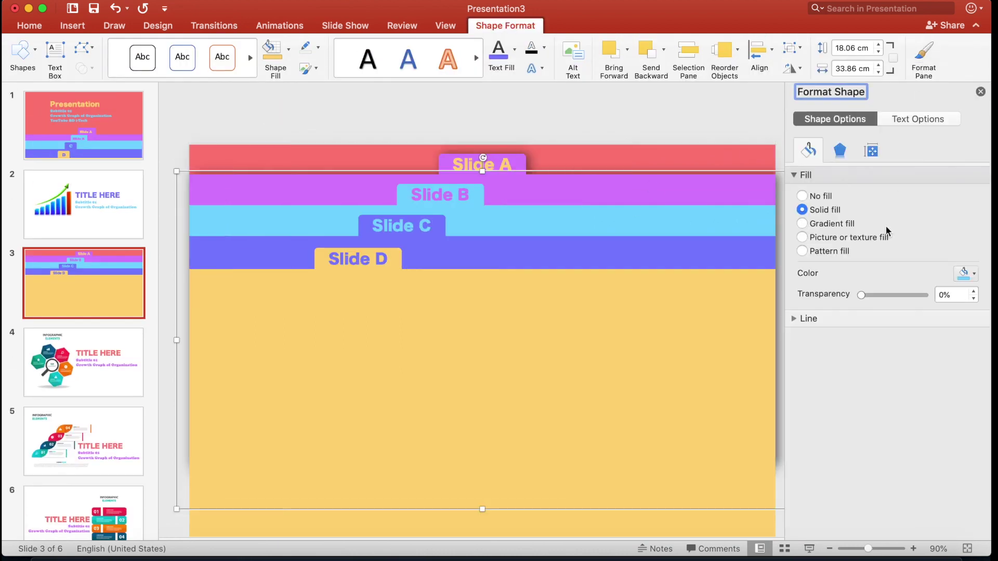
left_click(834, 150)
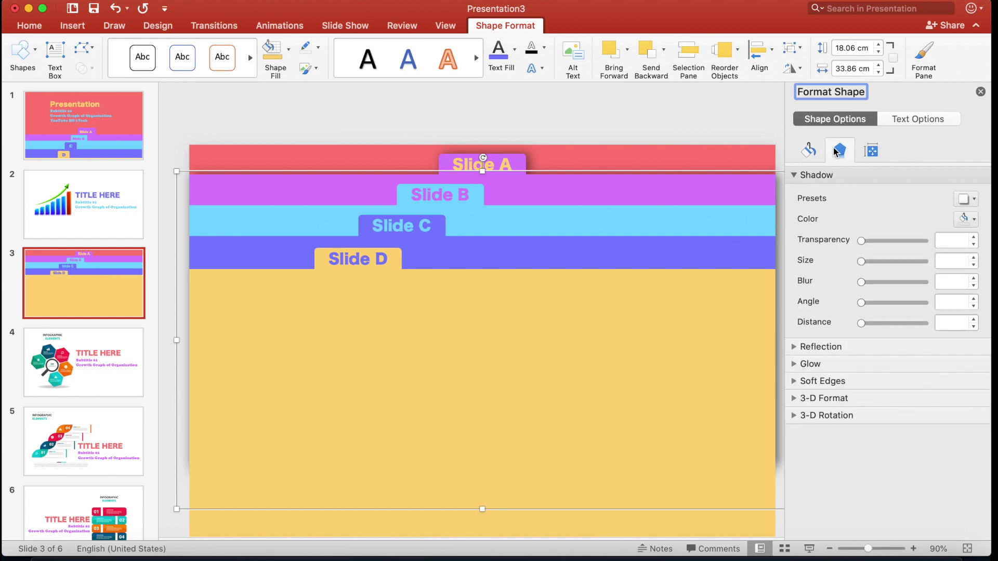
left_click(962, 200)
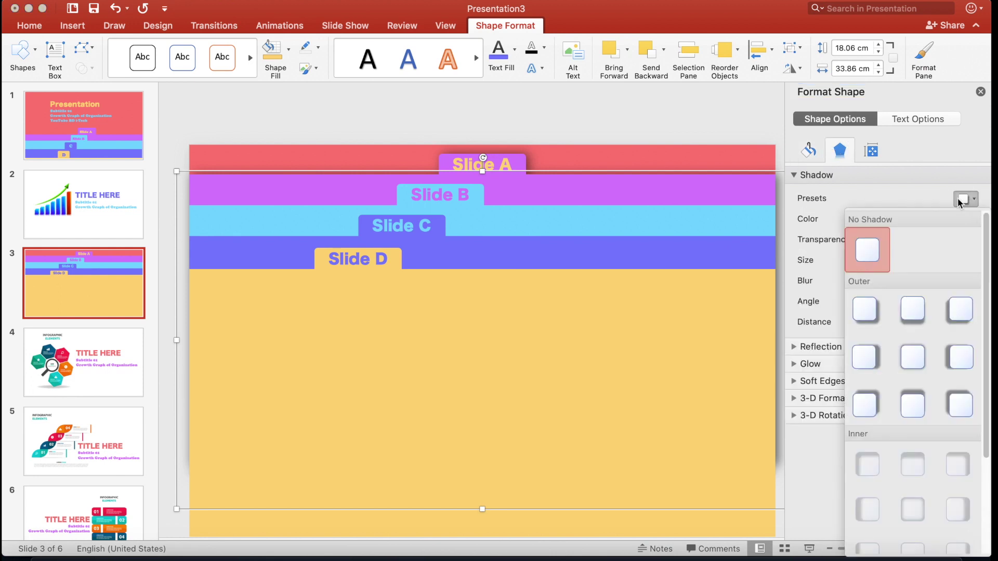
left_click(878, 404)
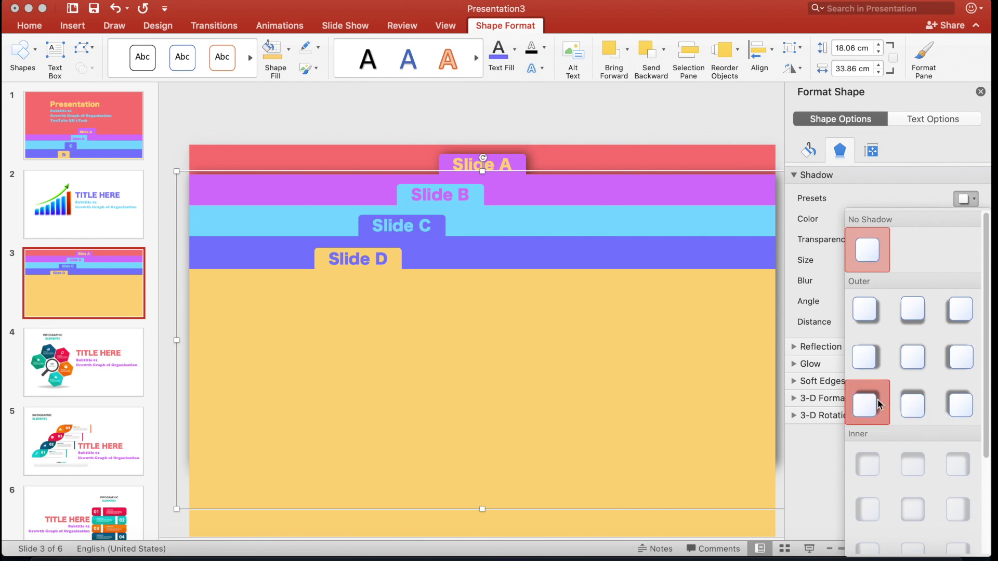
Set that shadow to 50% transparency, 25 pt blur and 0° angle, then close the pane
key("Tab")
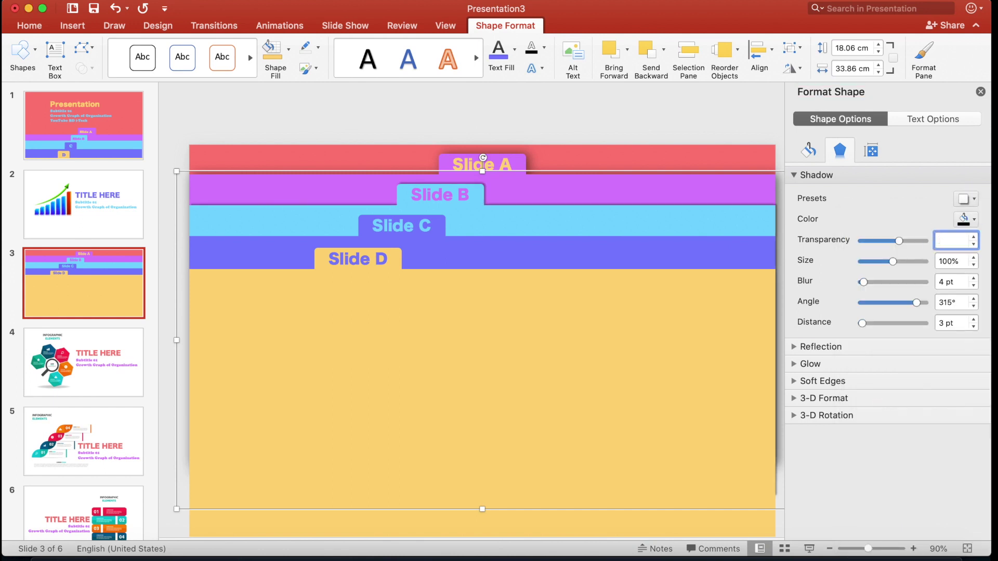
type("50")
key("Tab")
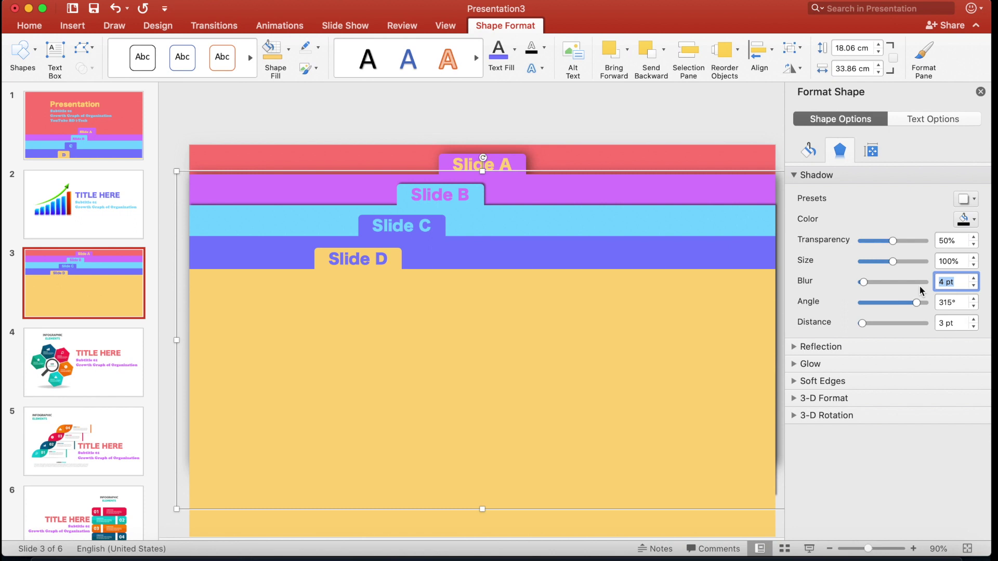
type("25")
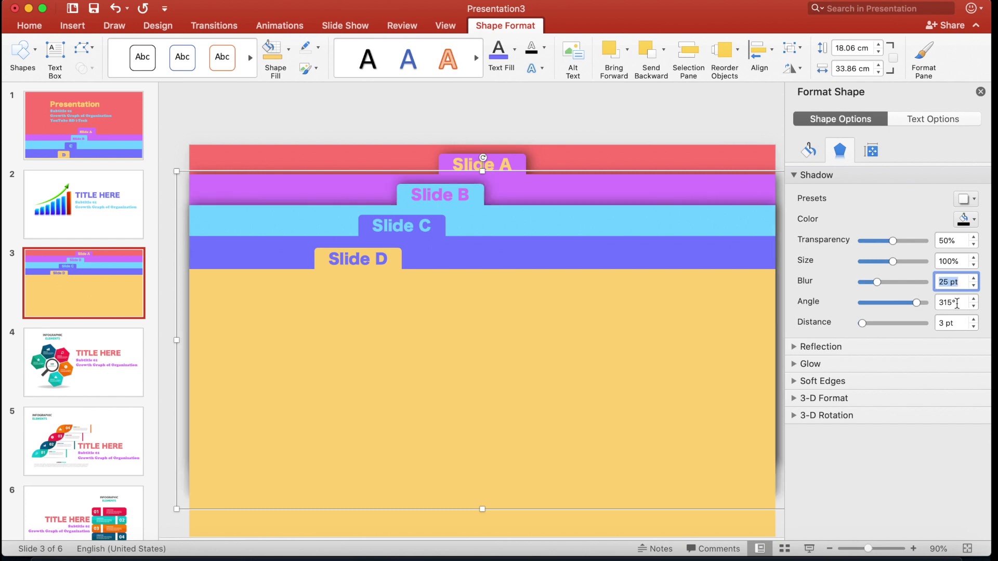
key("Tab")
type("0")
key("Tab")
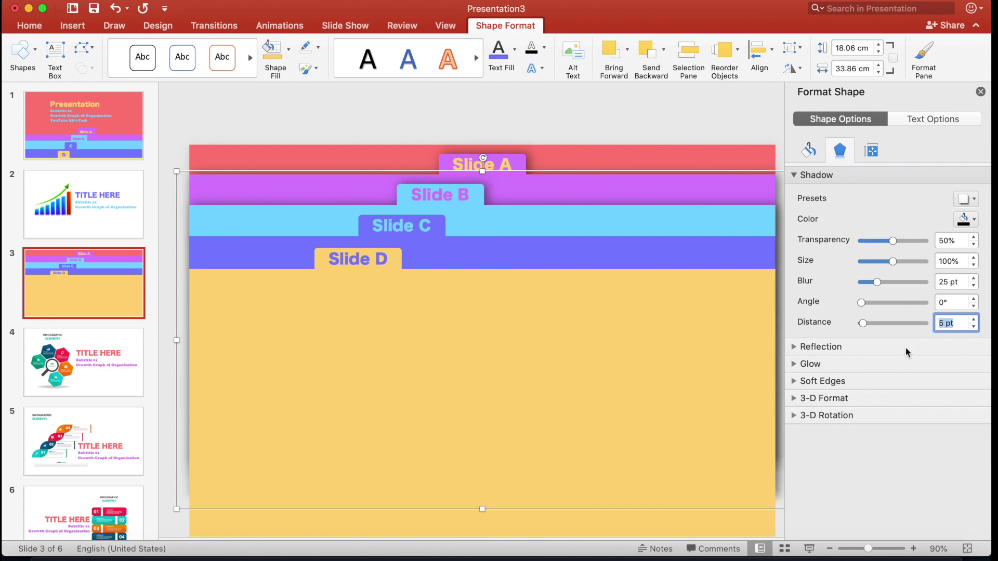
left_click(980, 91)
left_click(908, 257)
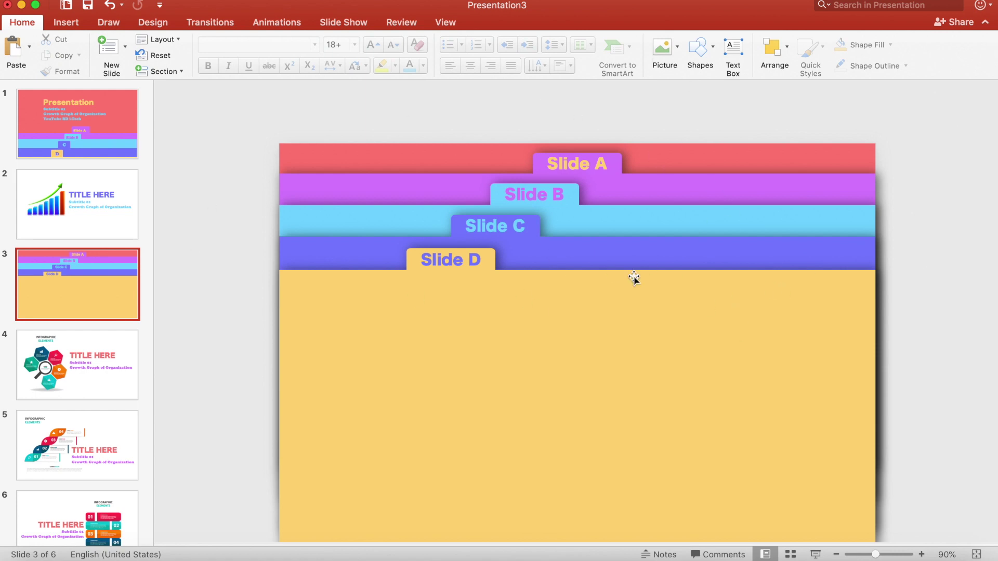
Lower the Slide B–D layers, raise the purple Slide A layer near the top, and open slide 4
scroll(901, 420, "down", 2)
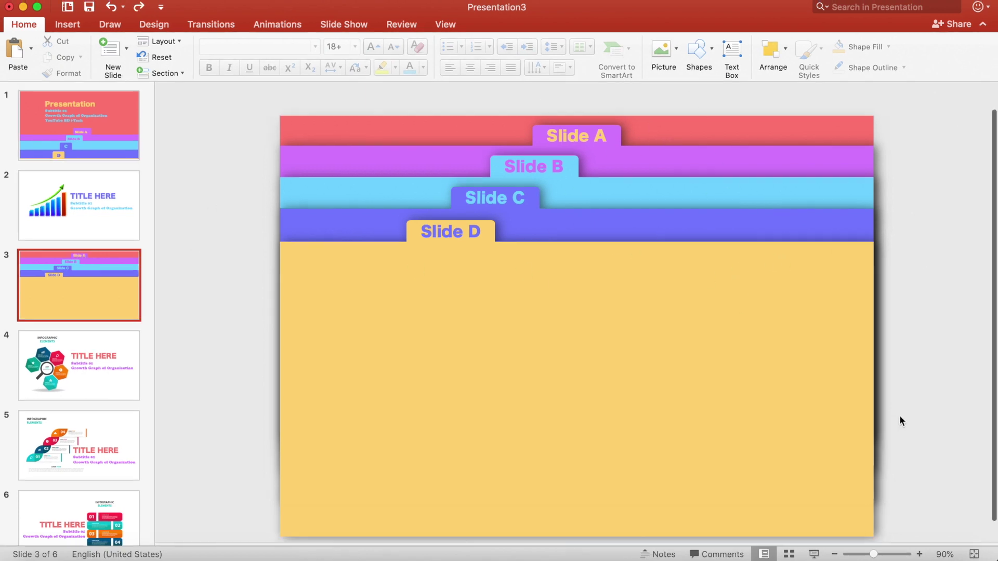
left_click(834, 554)
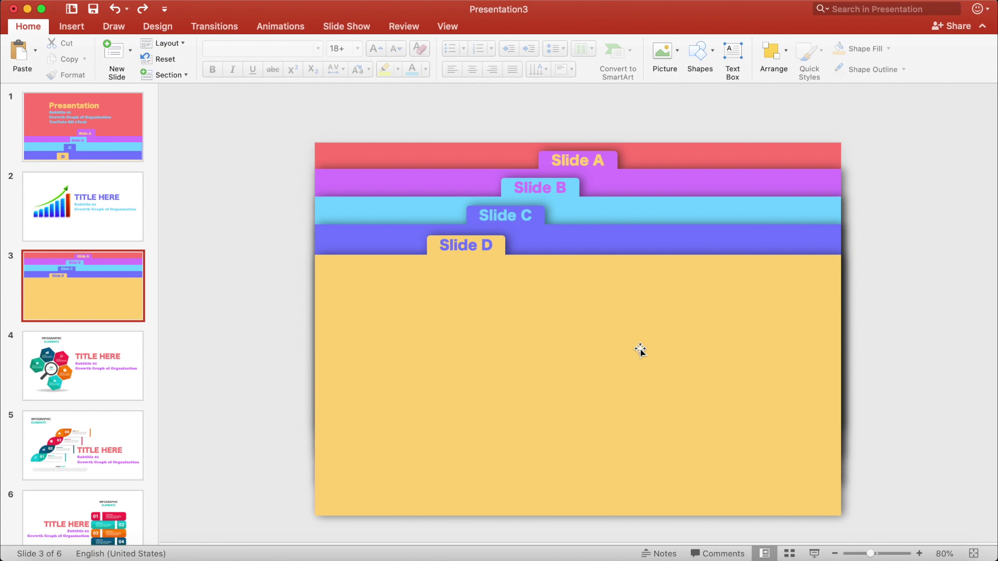
left_click_drag(583, 259, 599, 414)
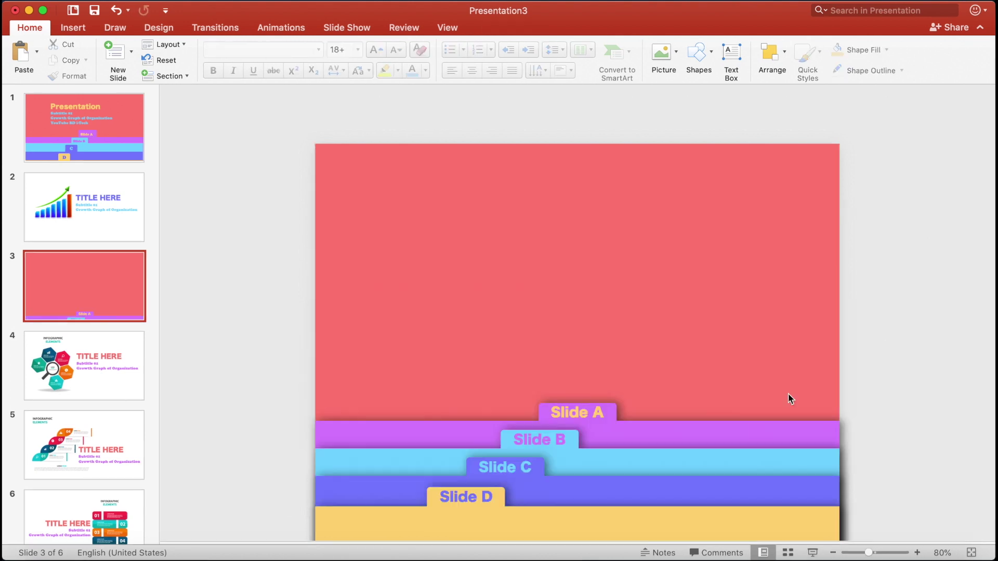
left_click(669, 427)
left_click_drag(668, 427, 674, 179)
left_click(217, 344)
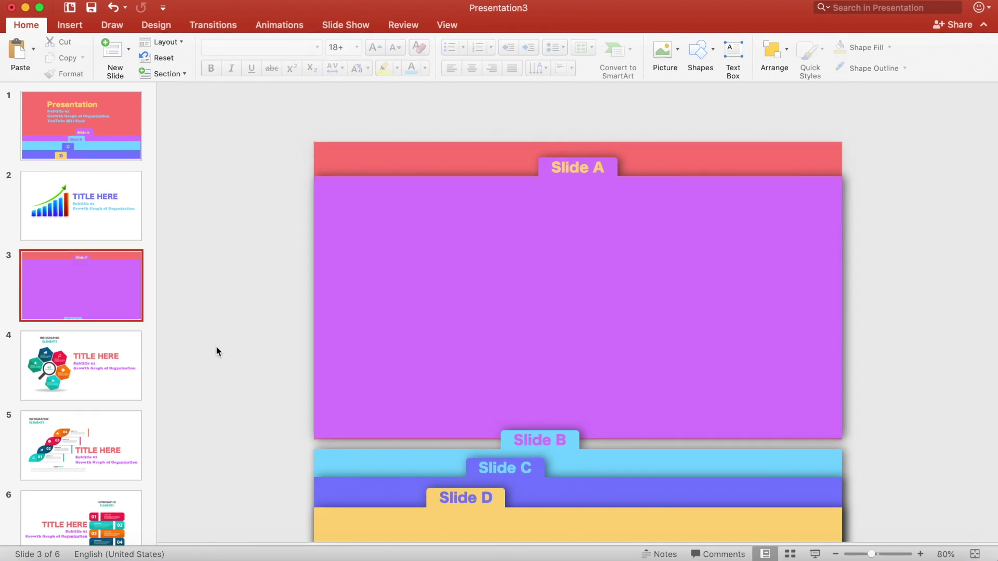
left_click(85, 360)
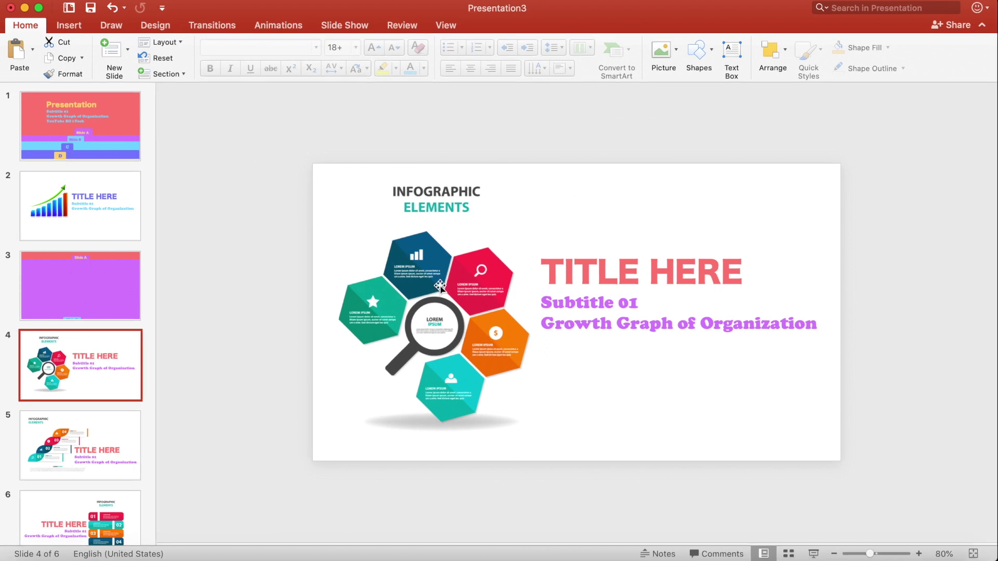
Paste slide 4's hexagon infographic onto slide 3, shrink it into the purple layer, and make the subtitle peach
left_click(585, 353)
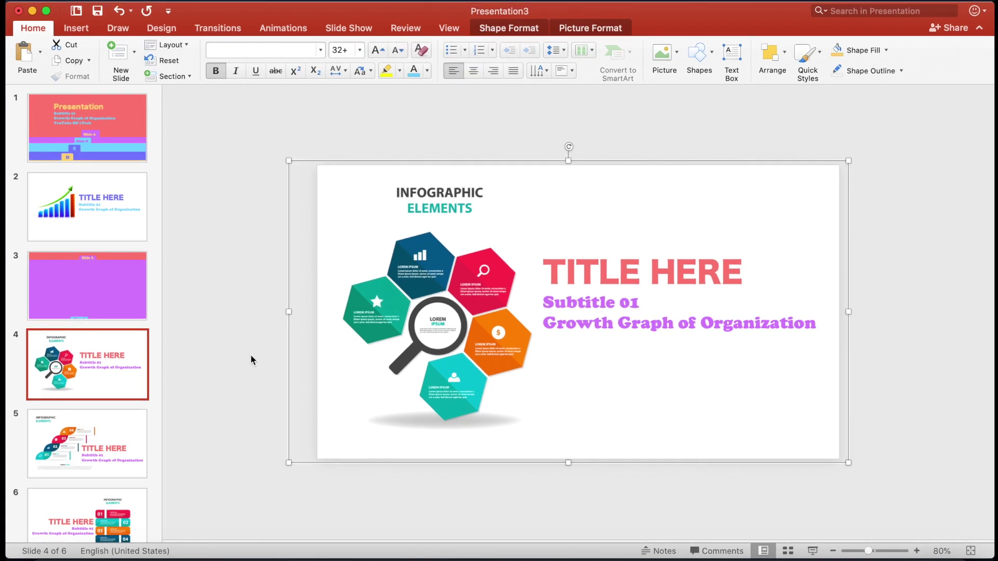
left_click(86, 279)
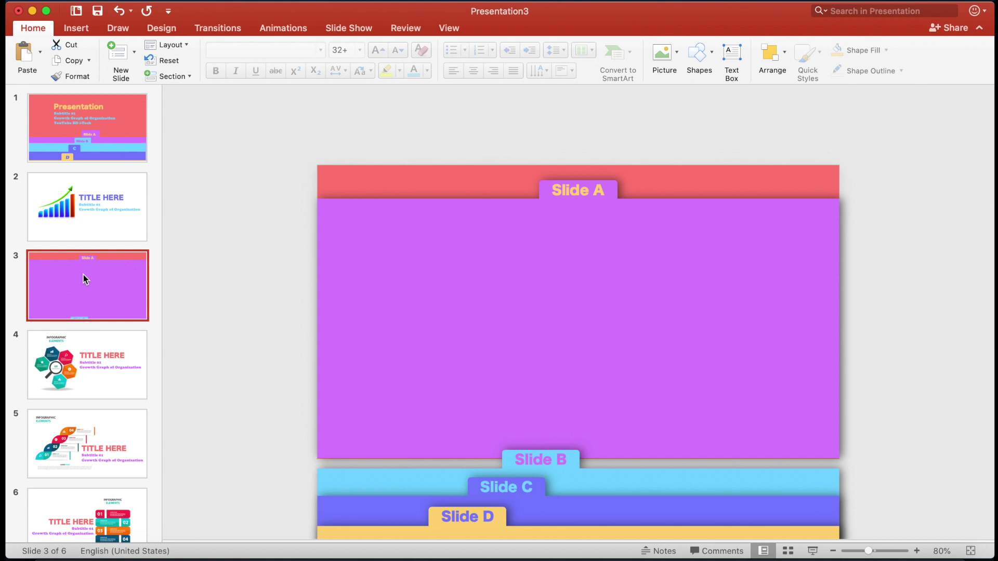
key("super+v")
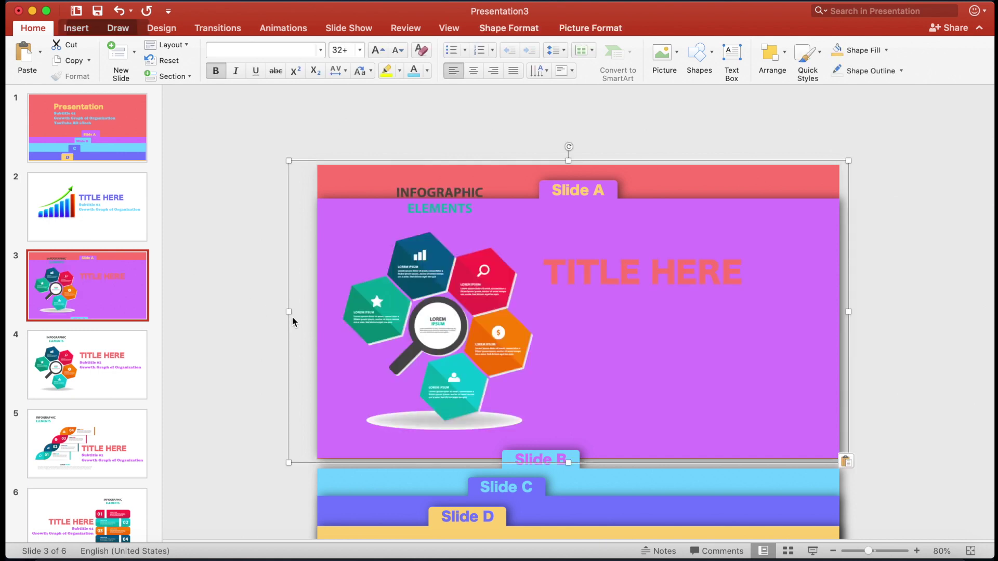
left_click_drag(847, 158, 439, 294)
left_click_drag(515, 336, 706, 353)
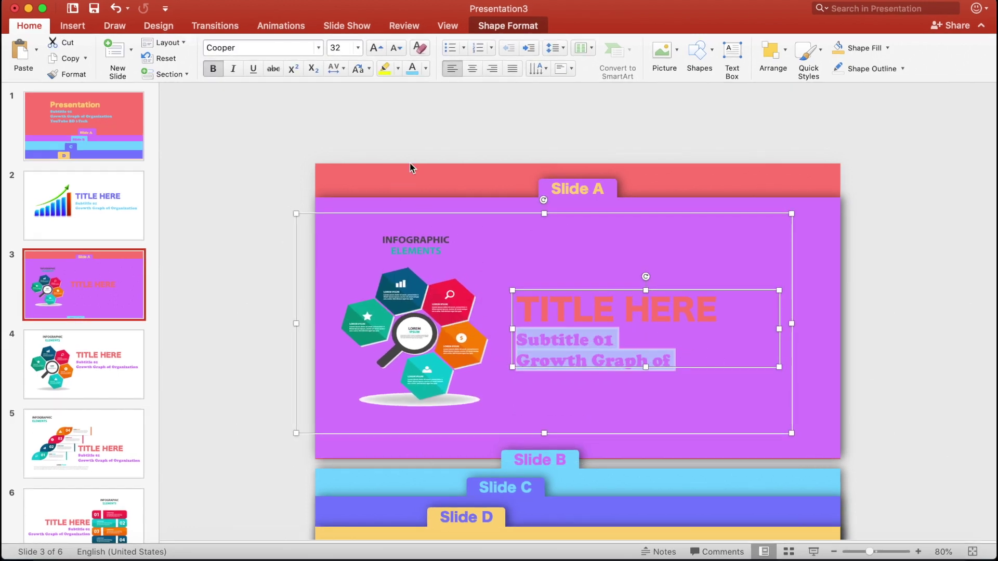
left_click(425, 68)
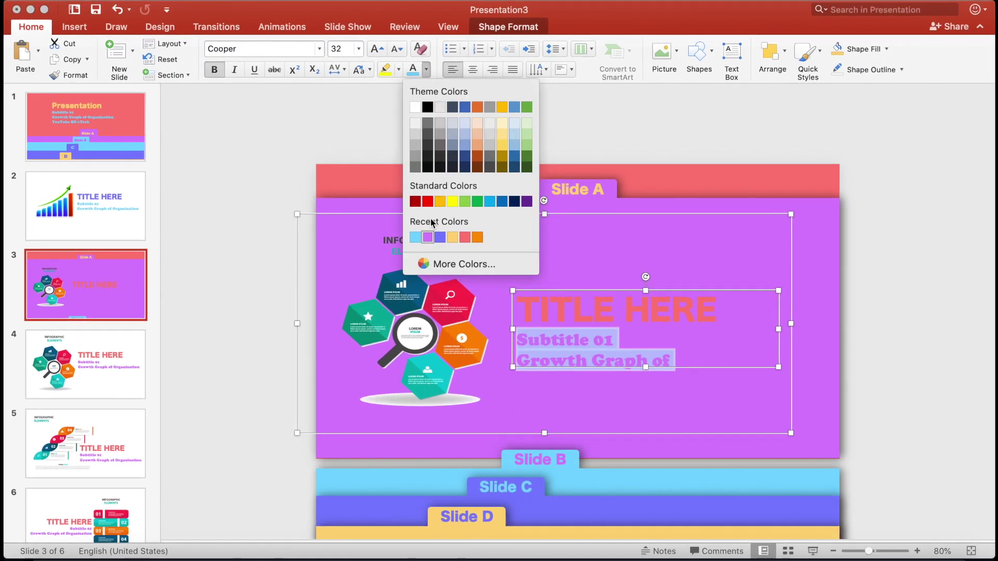
left_click(452, 237)
Send the pasted infographic to the back
left_click(819, 285)
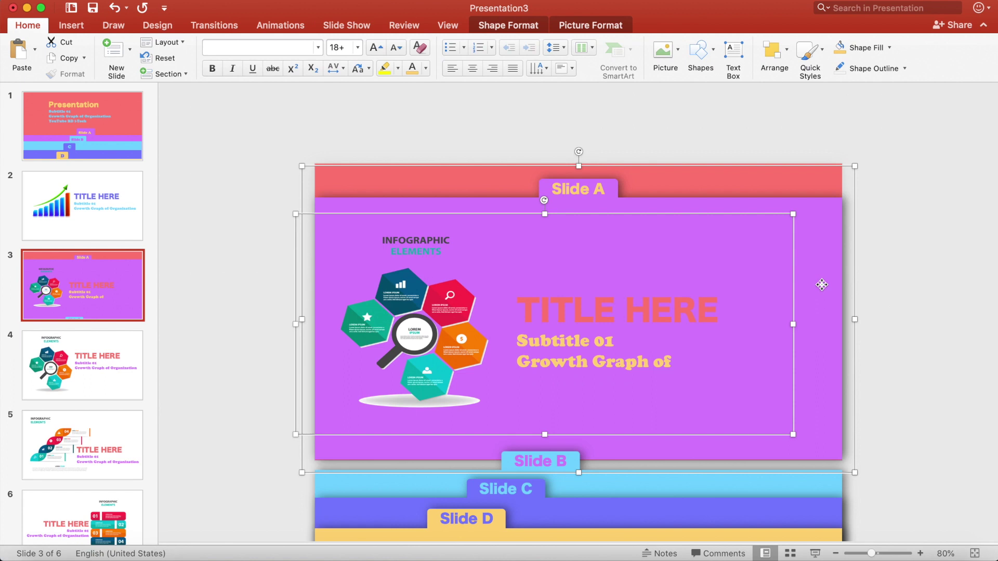
key("super+y")
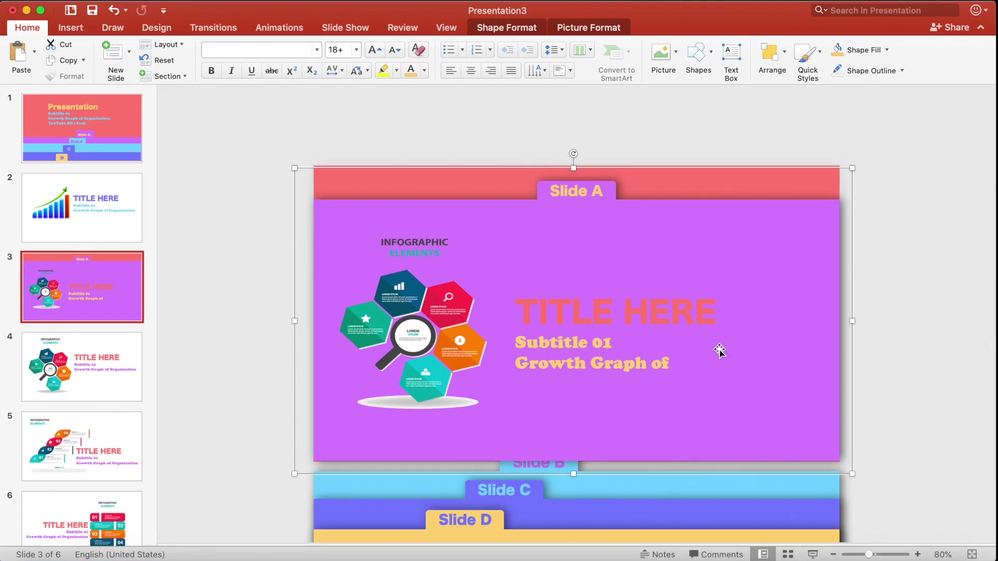
right_click(744, 336)
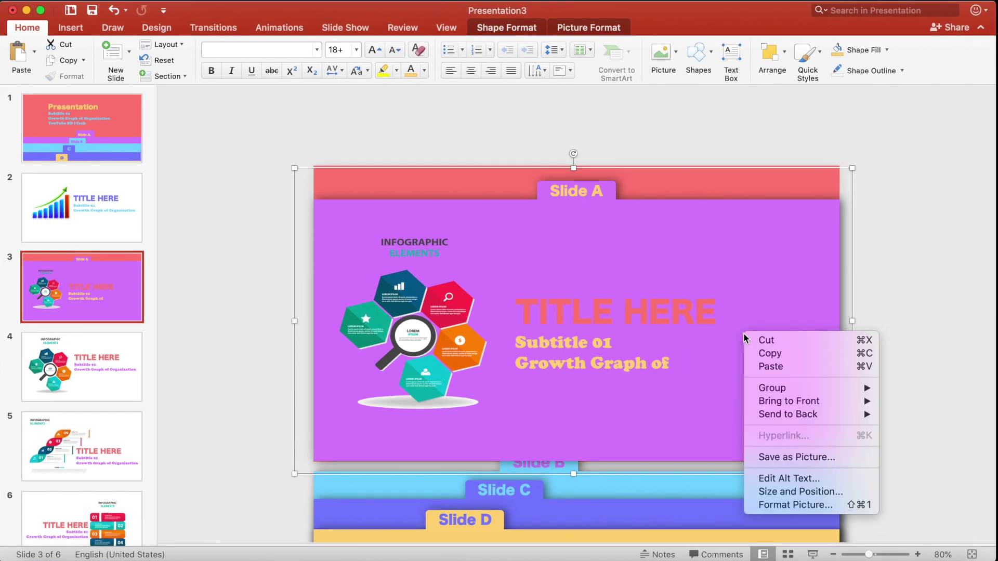
mouse_move(812, 409)
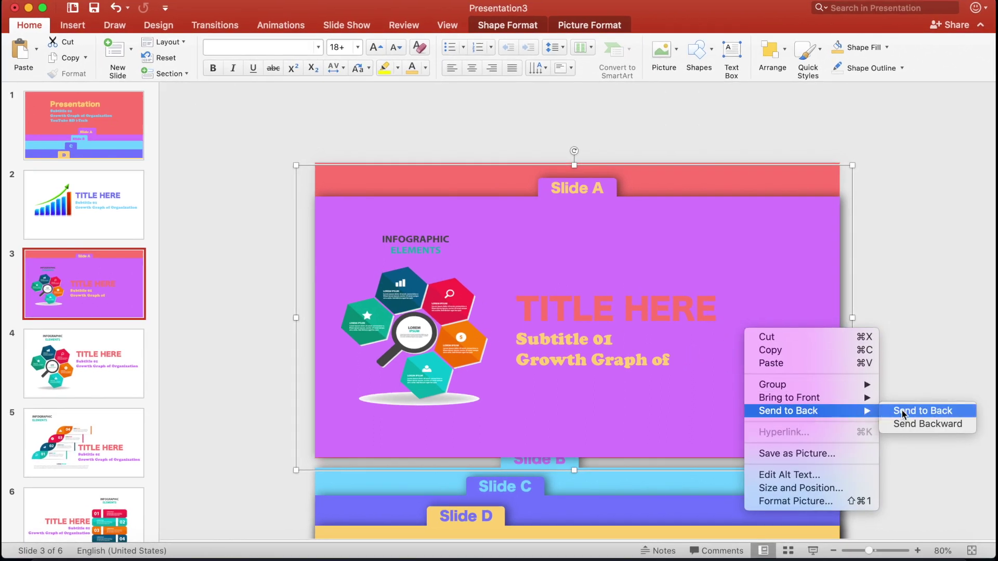
left_click(901, 410)
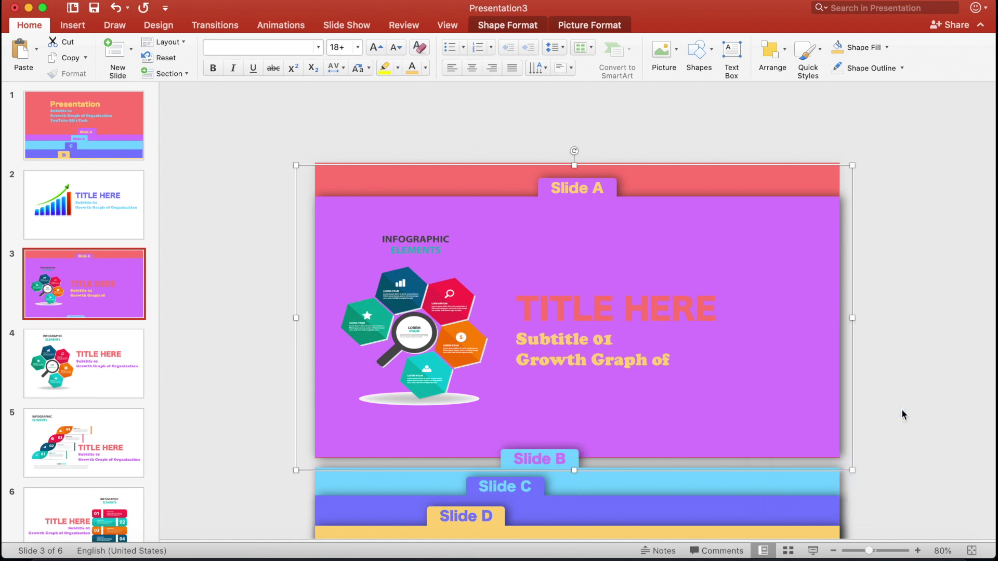
Nudge the light-blue Slide B layer up and open slide 5
left_click(686, 489)
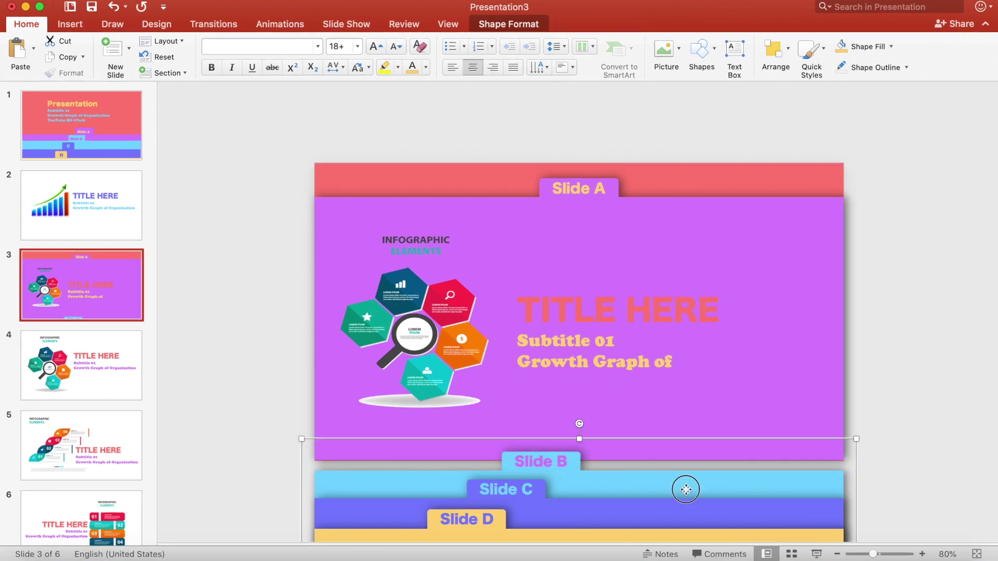
left_click_drag(684, 488, 693, 250)
left_click(110, 450)
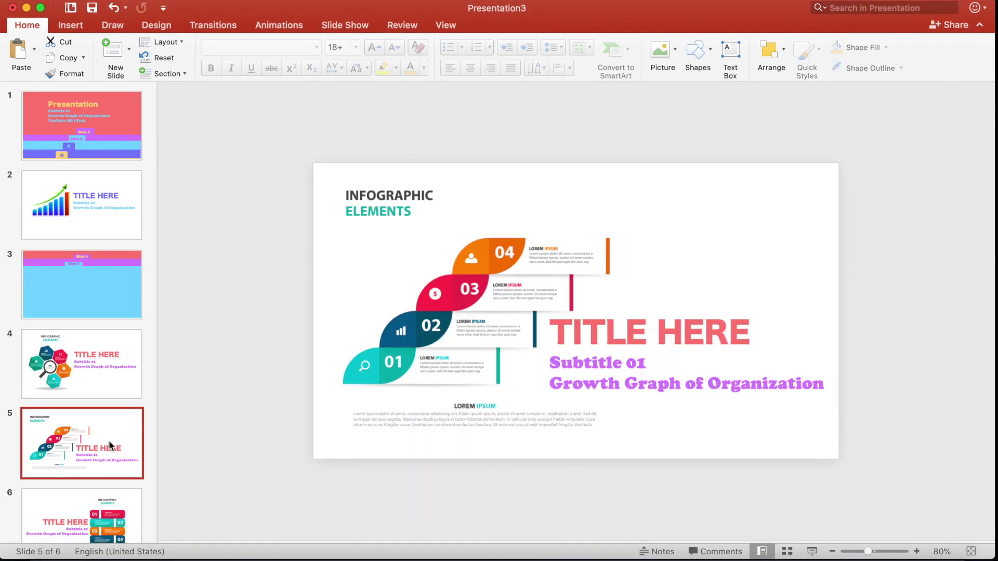
Paste slide 5's step infographic into the cyan Slide B layer, resized, with blue-violet subtitle text
left_click(531, 358)
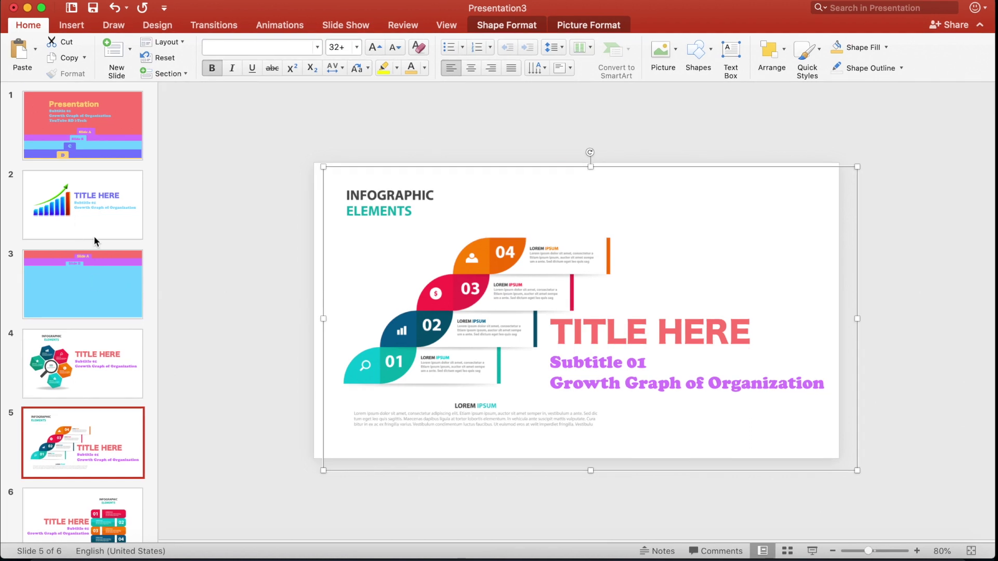
left_click(97, 259)
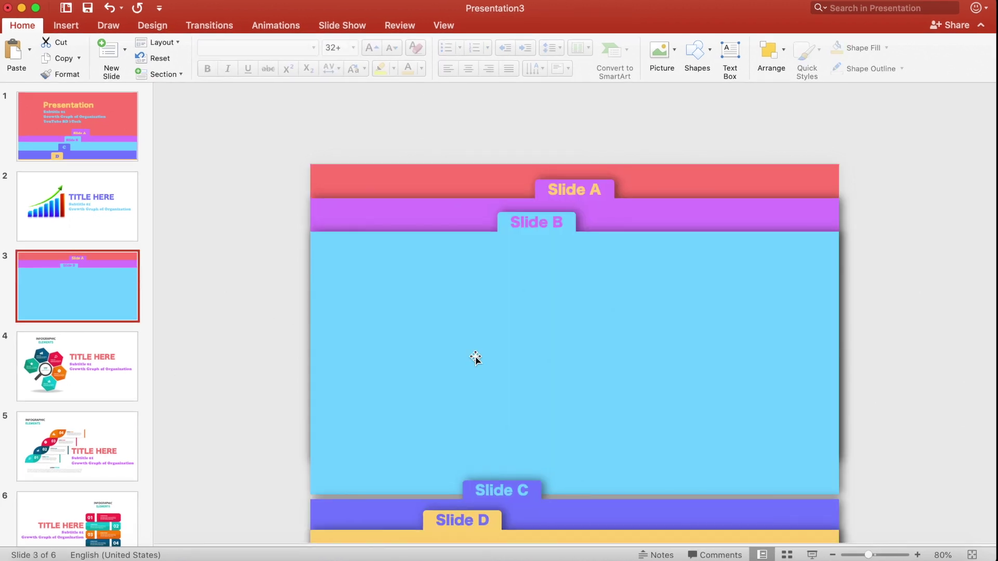
key("super+v")
left_click_drag(476, 358, 463, 385)
left_click_drag(603, 230, 560, 275)
left_click_drag(813, 418, 539, 387)
left_click(425, 67)
left_click(443, 220)
Send the infographic backward behind the Slide C layer
left_click(577, 187)
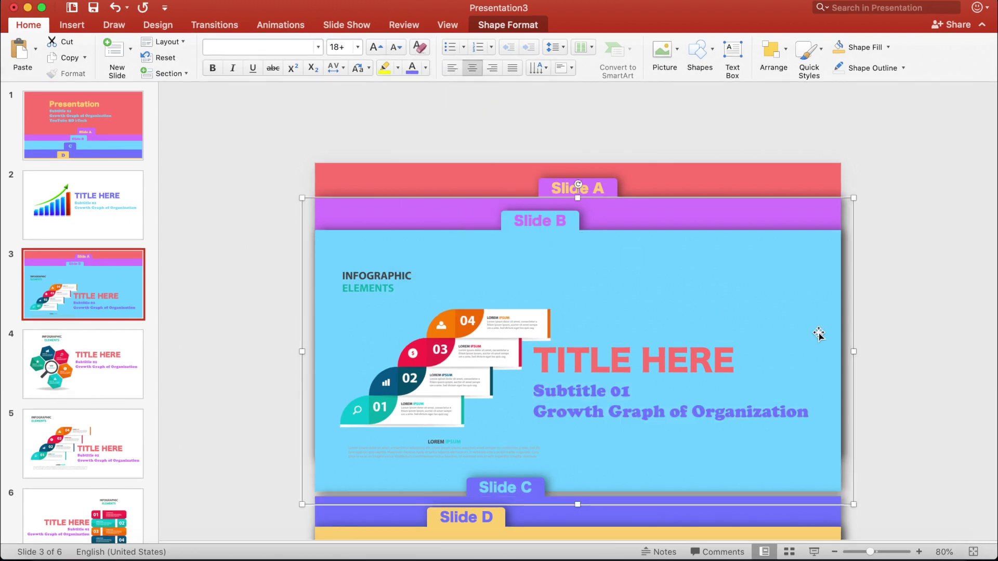
key("Escape")
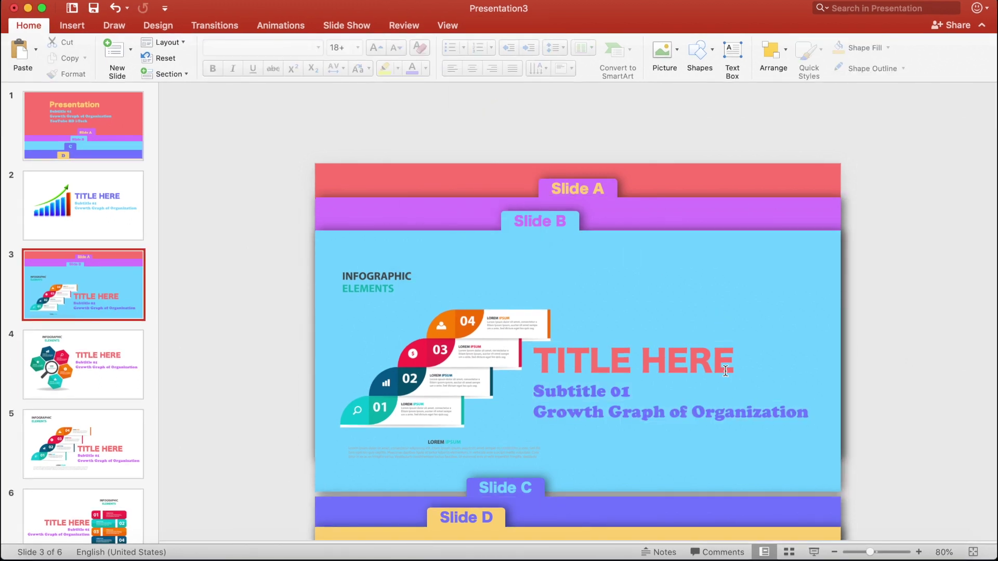
left_click(576, 390)
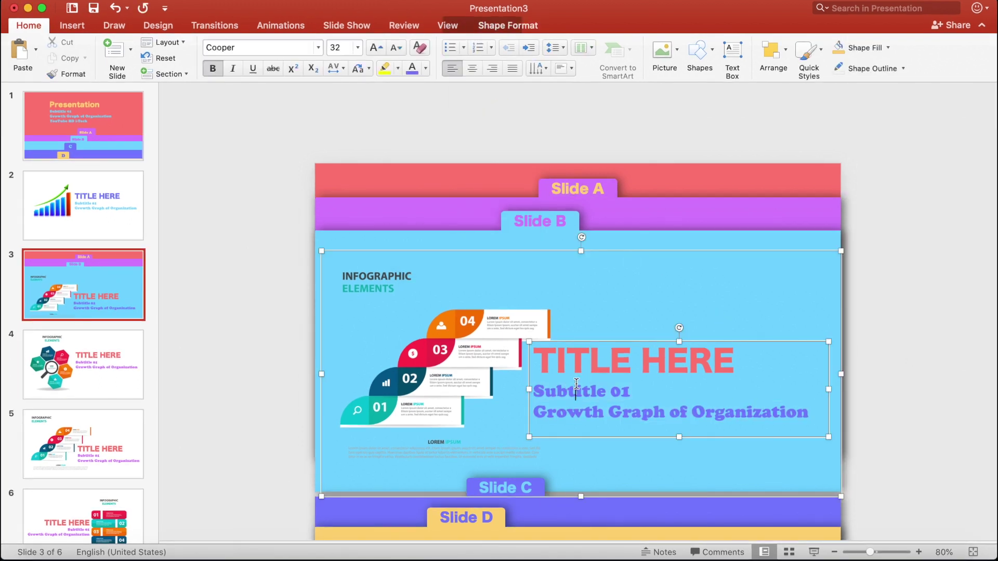
left_click(624, 242)
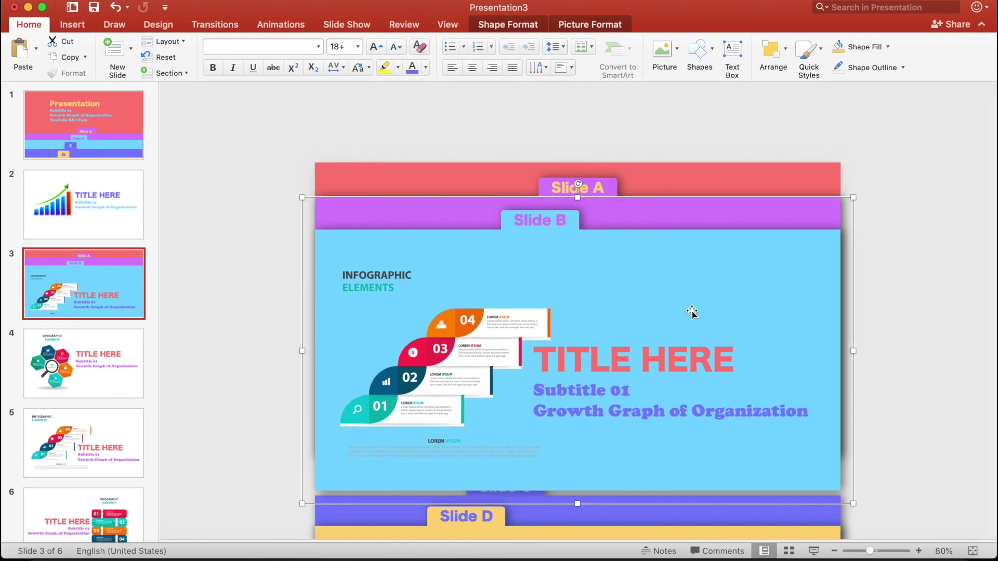
right_click(707, 297)
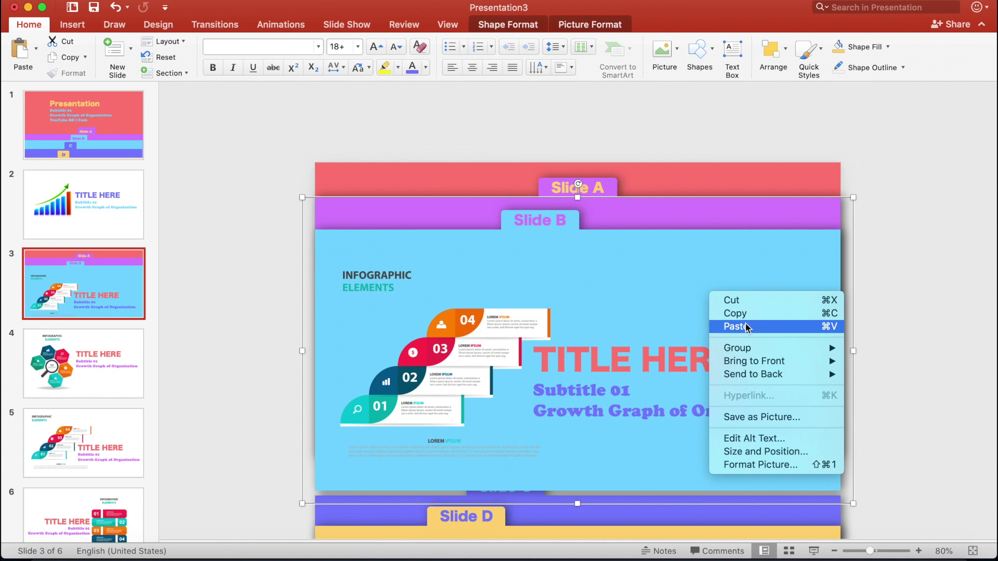
mouse_move(776, 377)
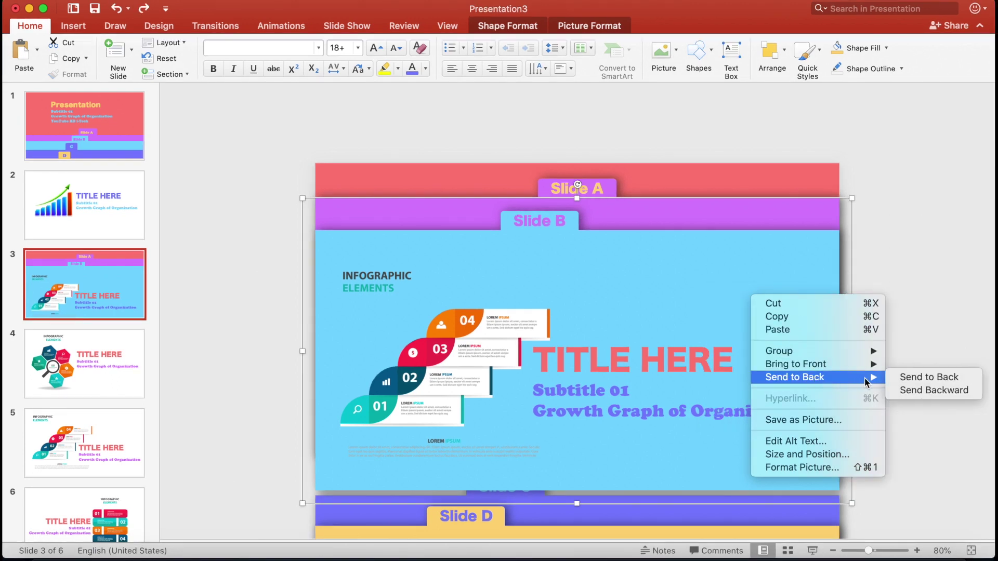
left_click(916, 391)
Raise the Slide C layer and open slide 6
left_click(640, 507)
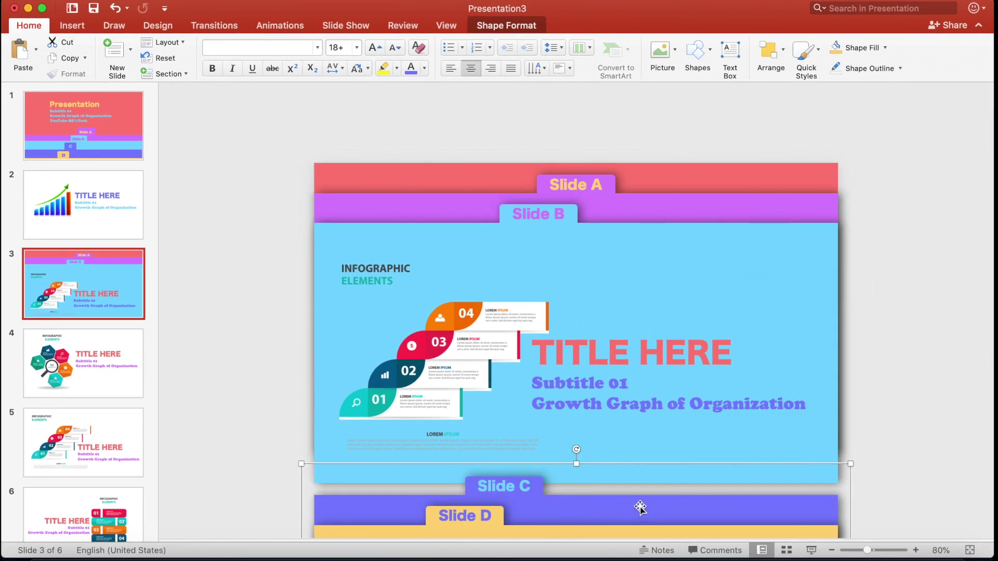
left_click_drag(618, 507, 614, 249)
left_click(66, 513)
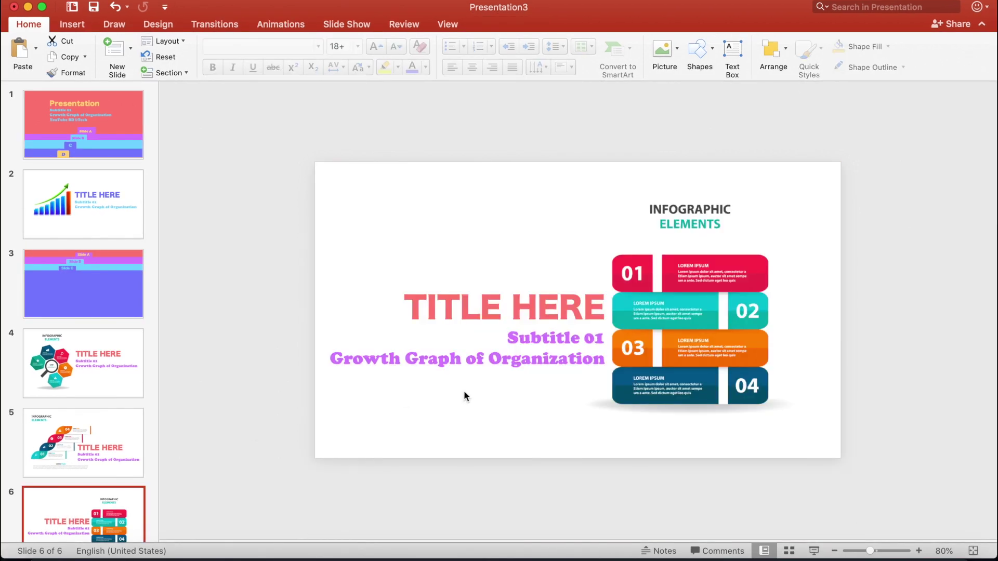
Copy slide 6's infographic and paste it onto slide 3's purple Slide C layer
key("super+a")
left_click(670, 347)
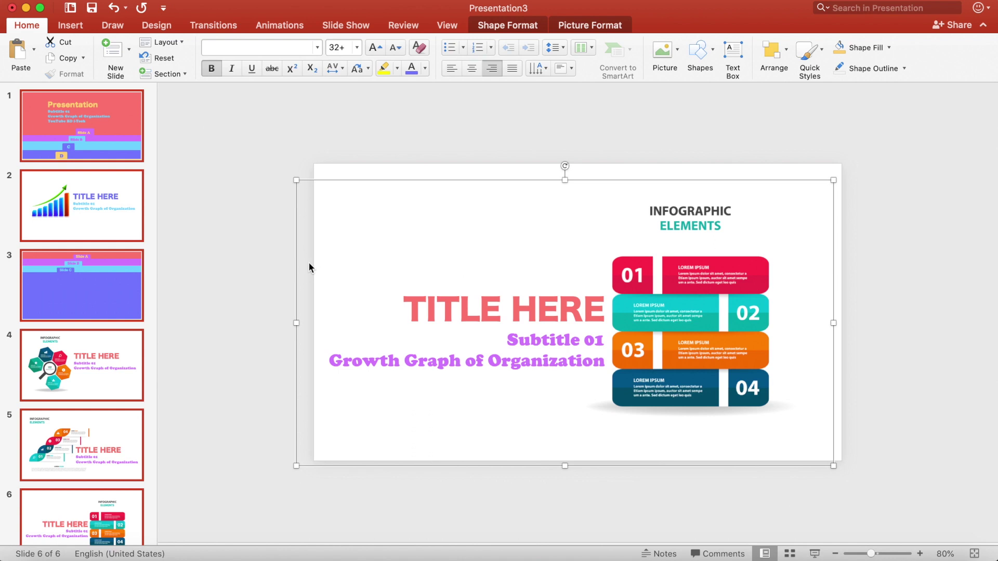
left_click(63, 257)
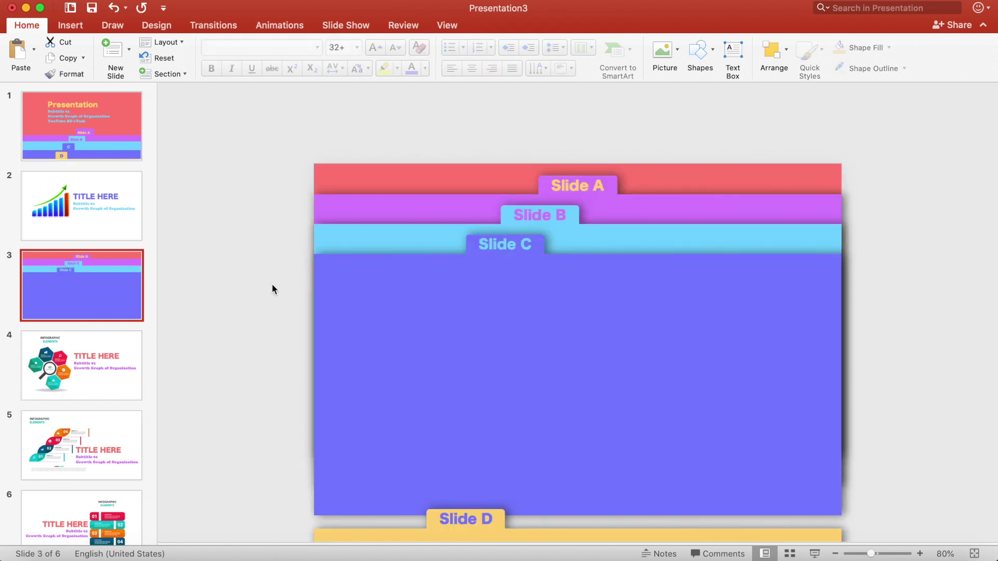
key("super+v")
left_click_drag(733, 370, 743, 439)
Shrink the numbered infographic, reposition its title, and make the subtitle lines yellow
left_click(786, 330)
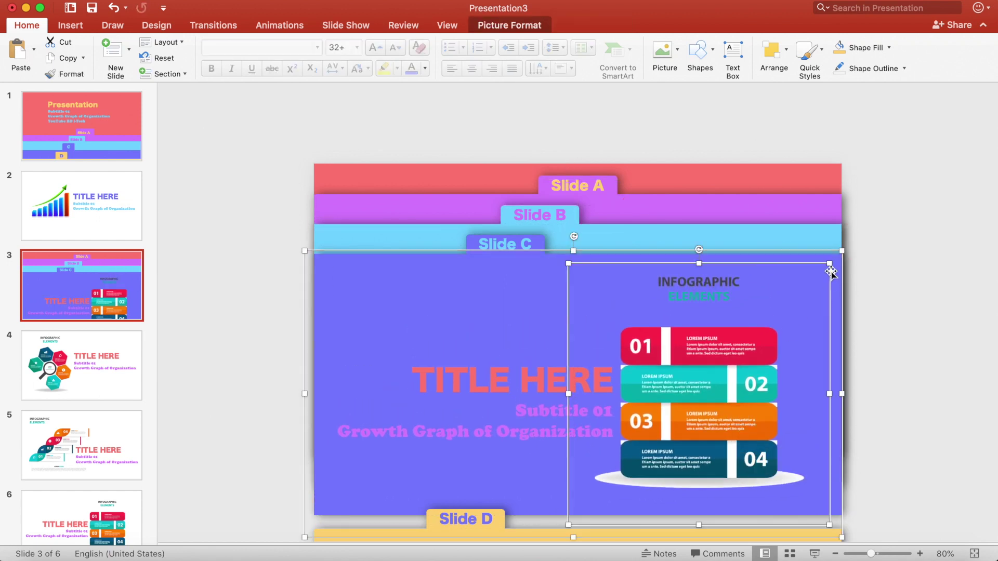
left_click_drag(830, 266, 796, 296)
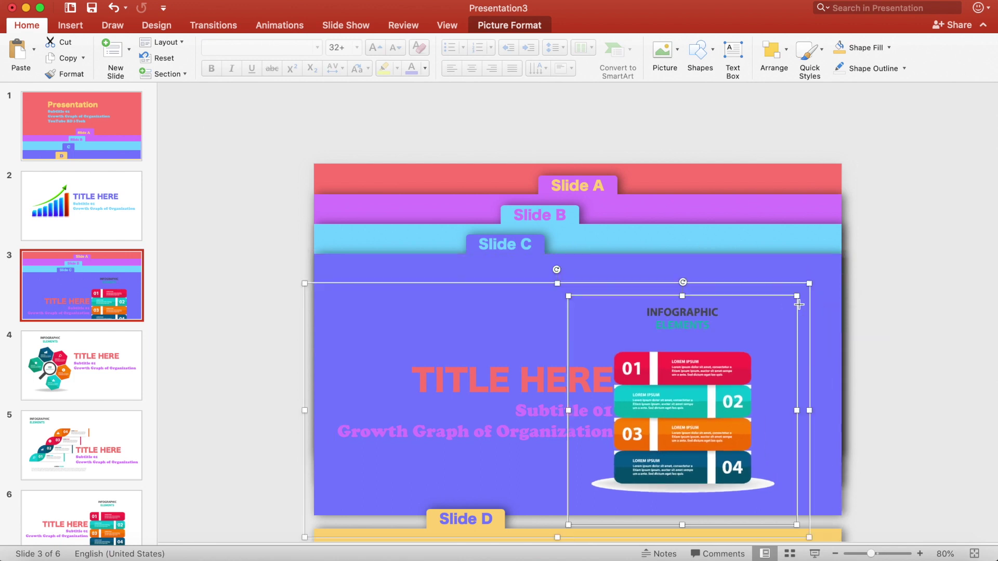
left_click_drag(550, 445, 566, 435)
left_click(567, 415)
left_click(533, 392)
left_click_drag(533, 392, 631, 414)
left_click(426, 70)
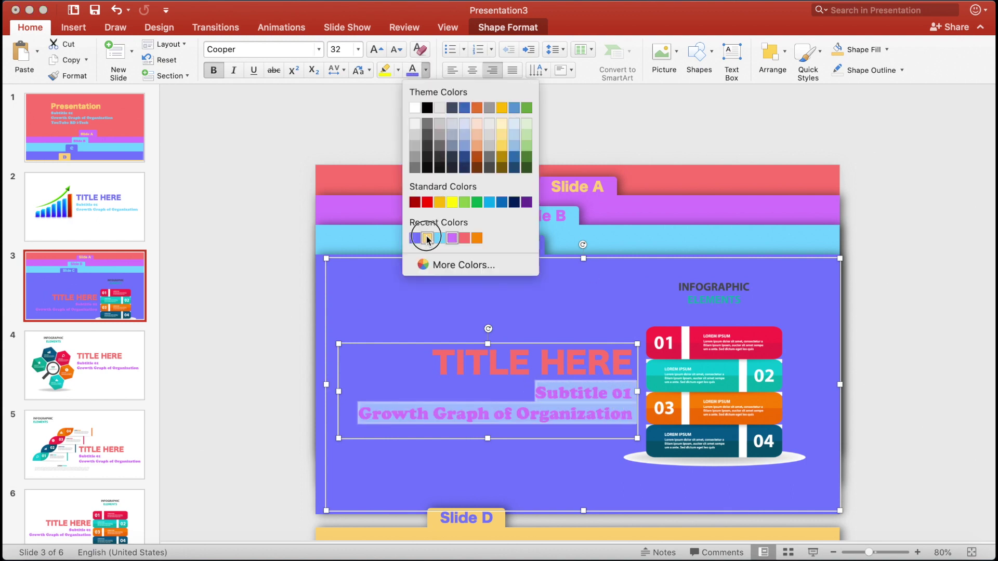
left_click(426, 235)
left_click(903, 376)
Send the pasted content one layer backward, behind Slide D
left_click(690, 413)
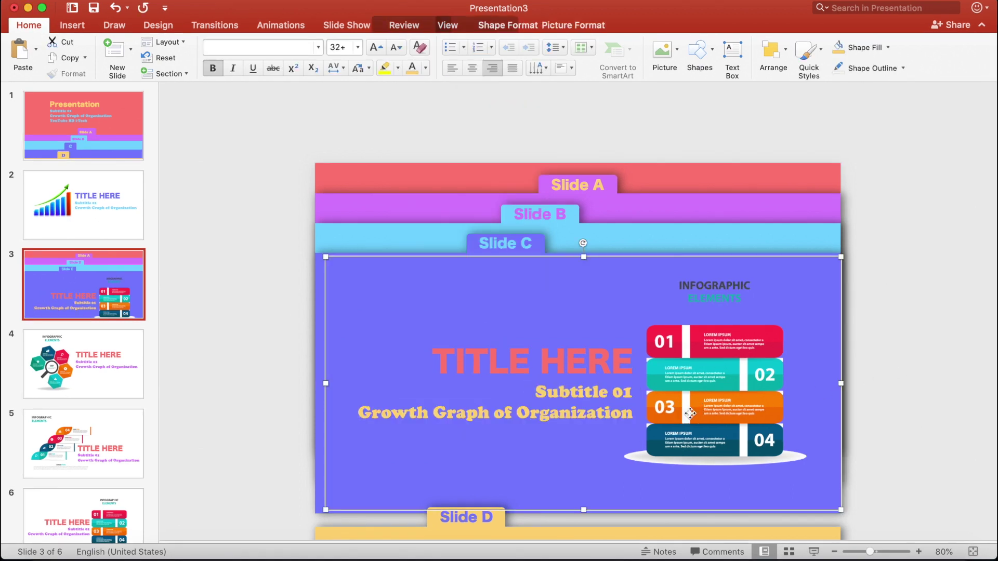
left_click(457, 253, "shift")
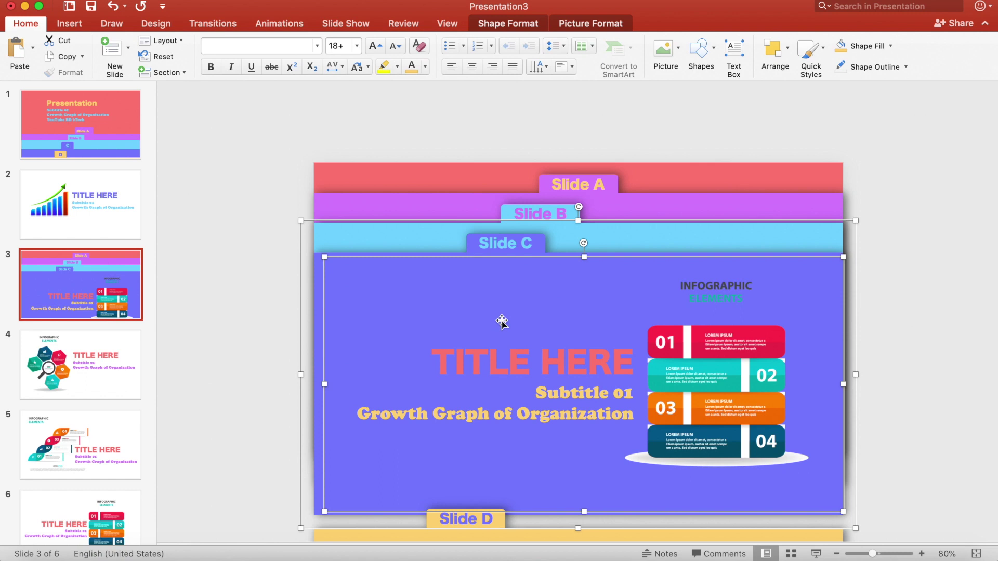
right_click(452, 309)
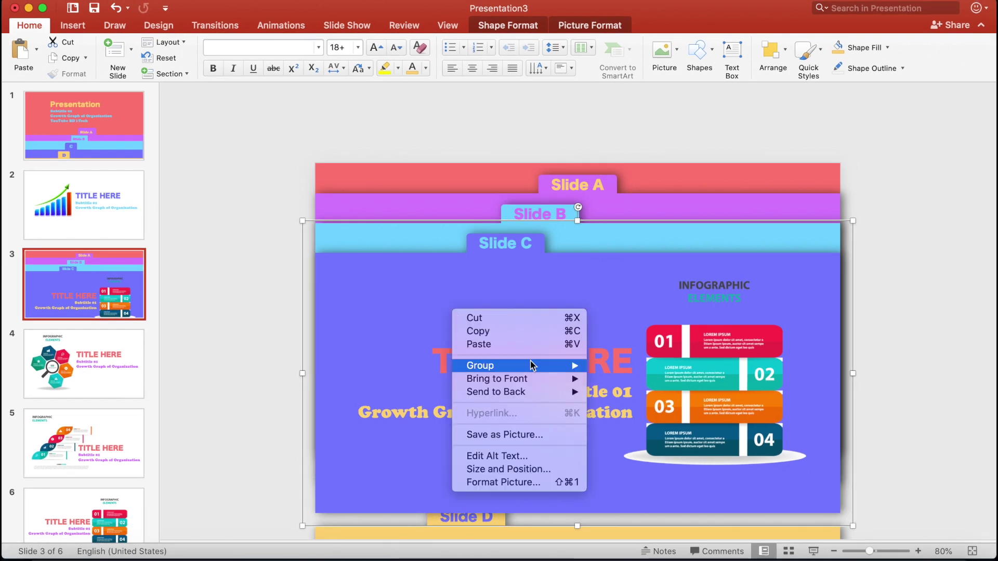
mouse_move(530, 366)
mouse_move(557, 393)
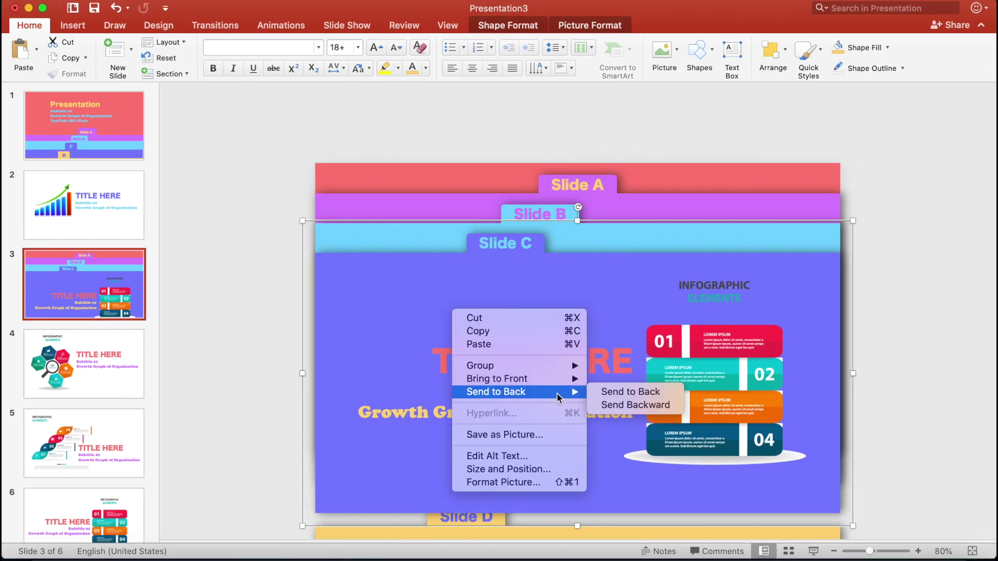
left_click(625, 408)
left_click(923, 335)
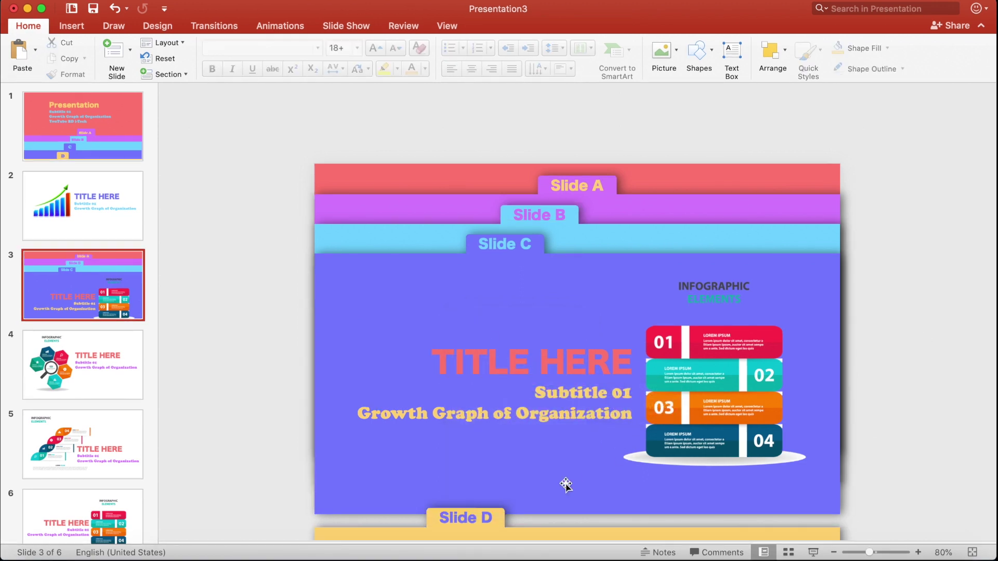
Drag the yellow Slide D layer up to cover the slide, then go to slide 2
left_click_drag(537, 528, 534, 340)
left_click_drag(534, 385, 533, 323)
left_click(83, 206)
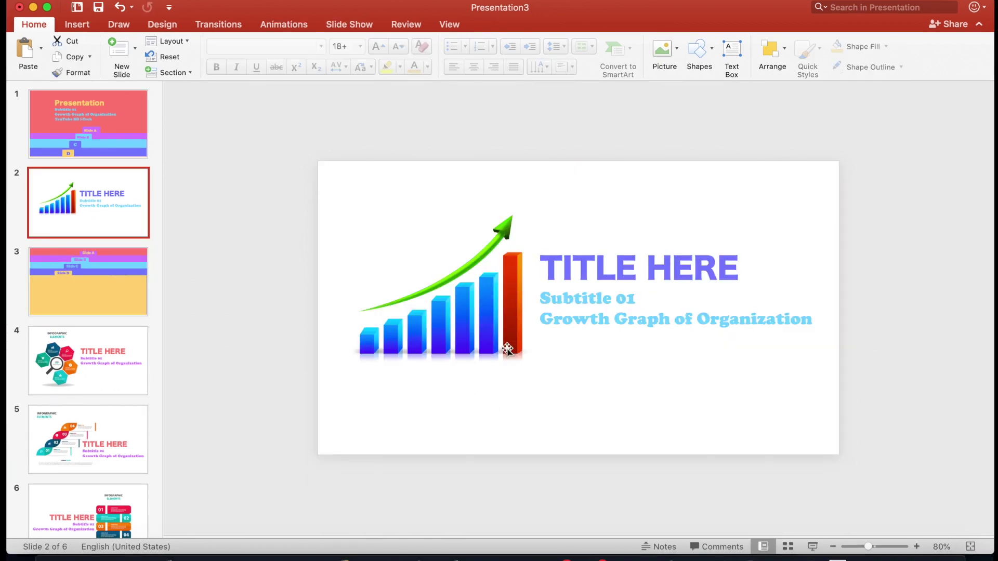
Paste slide 2's growth chart and title onto slide 3's yellow Slide D layer
left_click(507, 350)
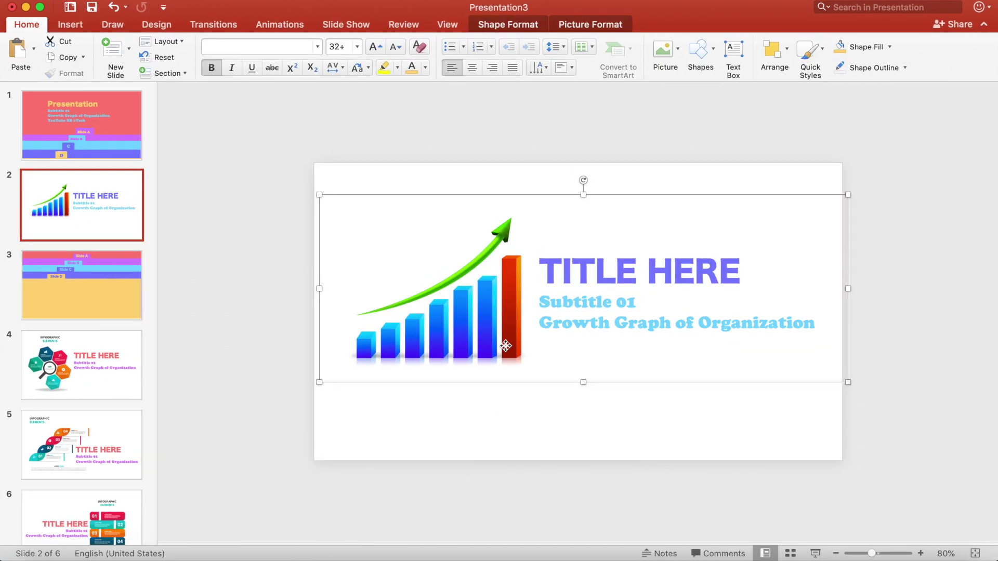
scroll(263, 343, "down", 2)
key("cmd+v")
left_click_drag(474, 367, 455, 453)
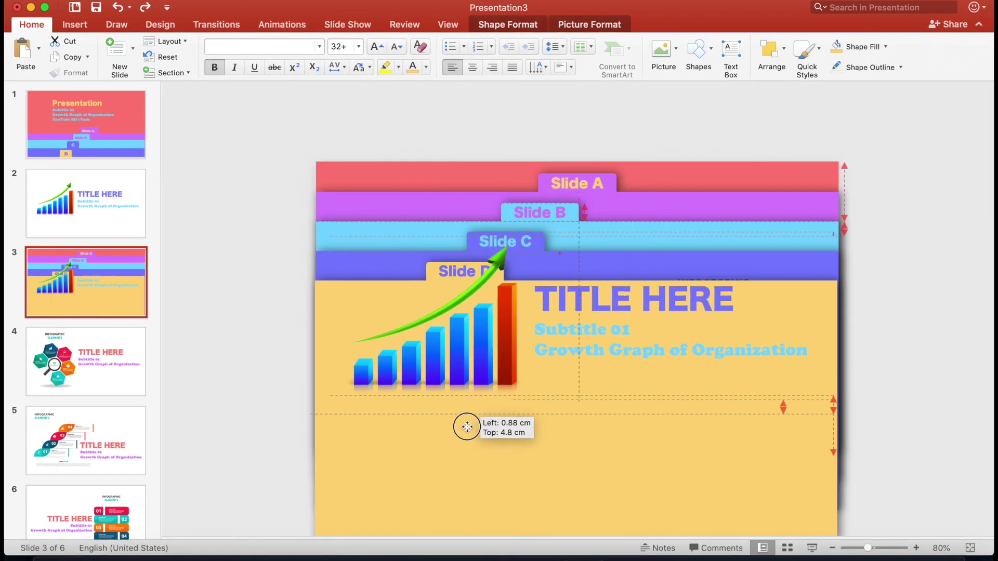
Make both subtitle lines of the growth chart magenta, then select every object on slide 3
left_click(523, 374)
left_click_drag(523, 376, 774, 398)
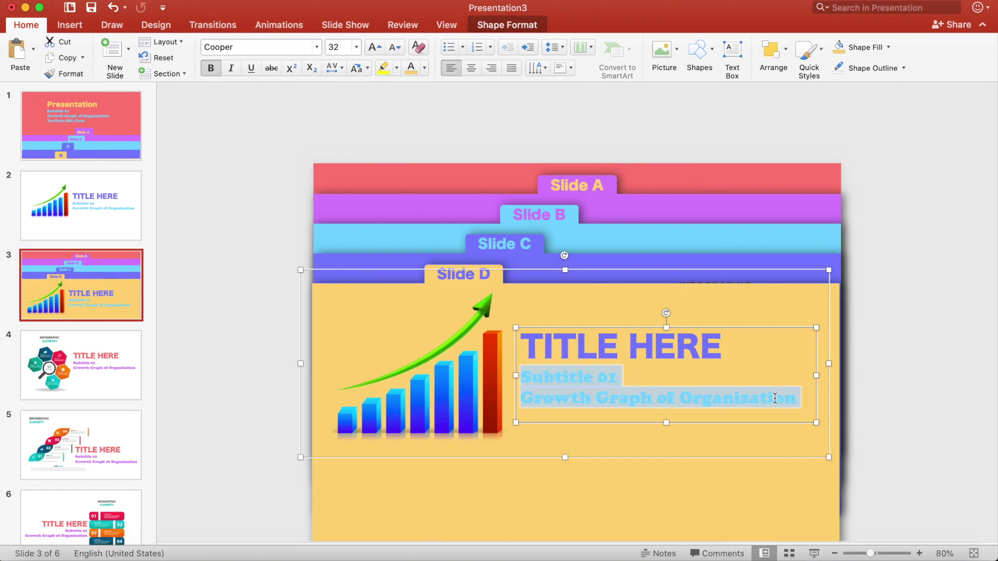
left_click(424, 68)
left_click(452, 235)
left_click(281, 311)
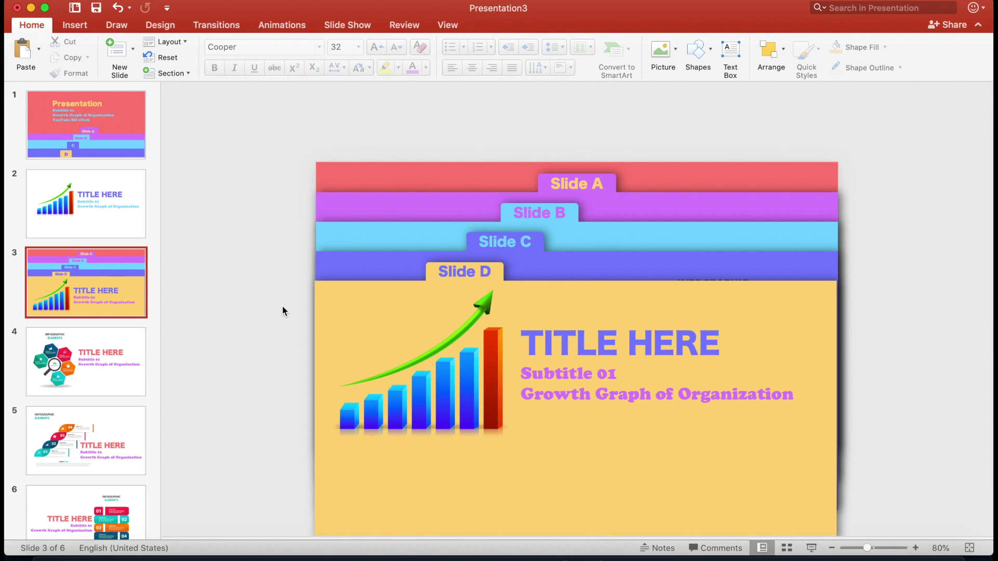
key("cmd+a")
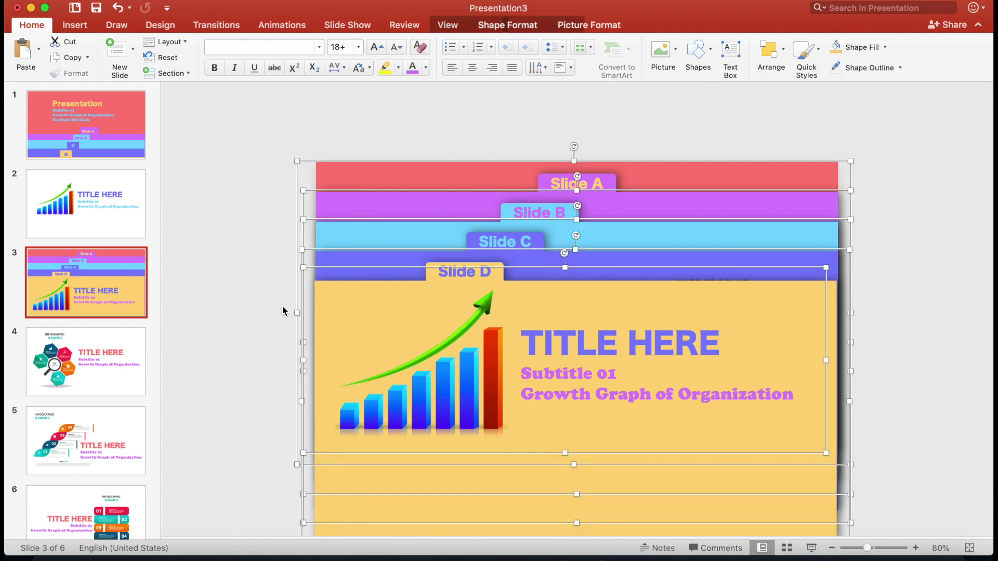
Lower the whole tab stack and paste slide 1's Presentation title into the space above
left_click_drag(346, 307, 345, 515)
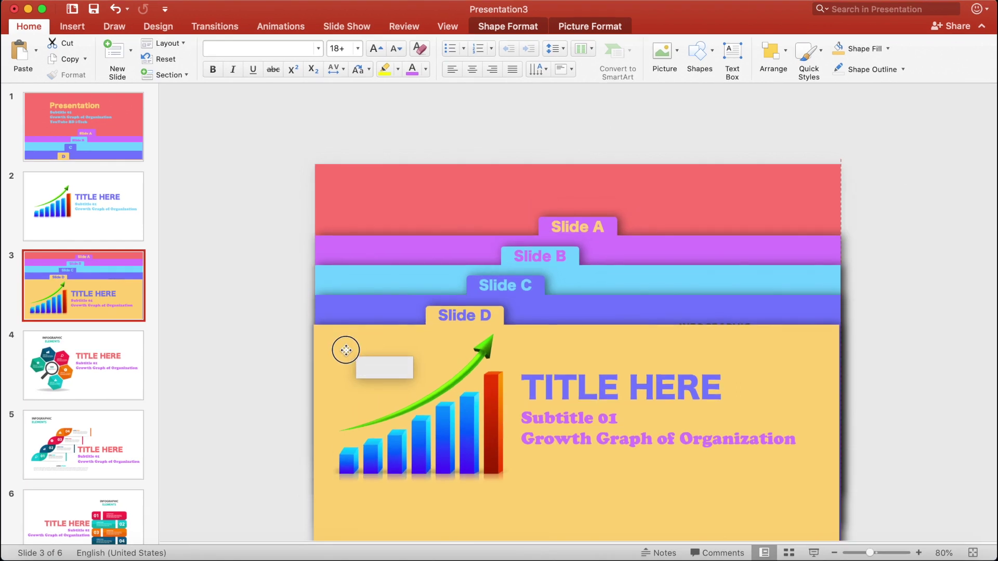
left_click(257, 373)
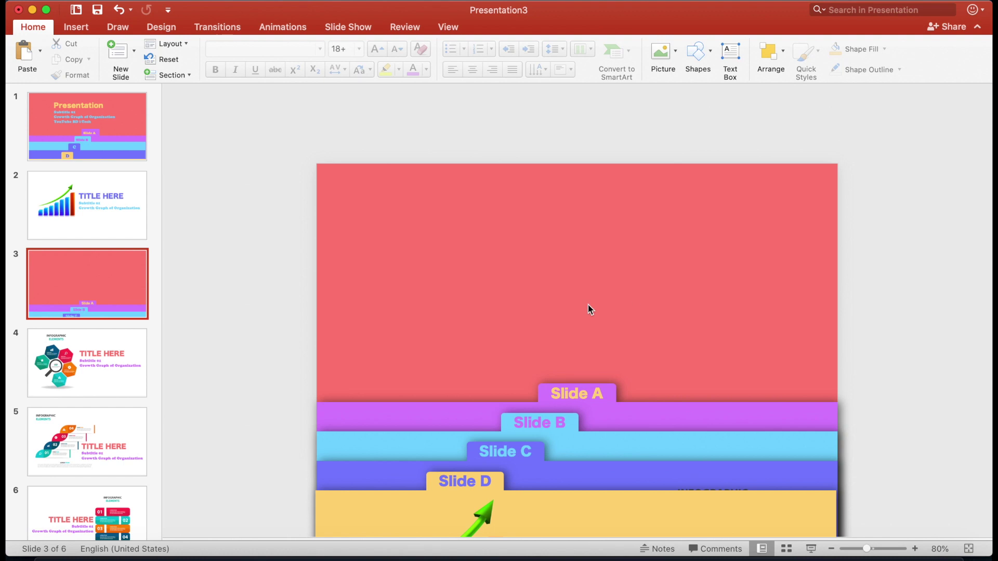
left_click(123, 119)
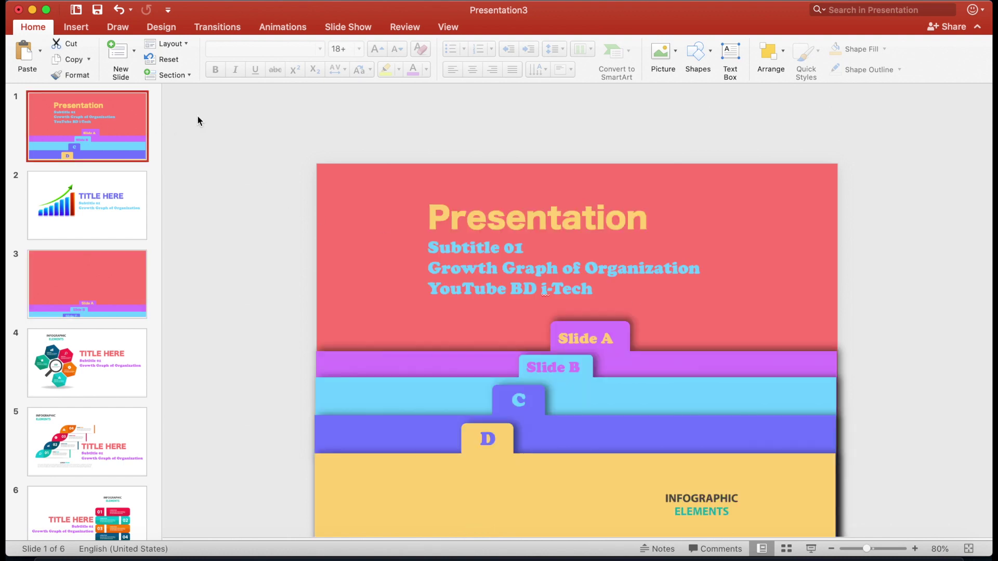
left_click(425, 224)
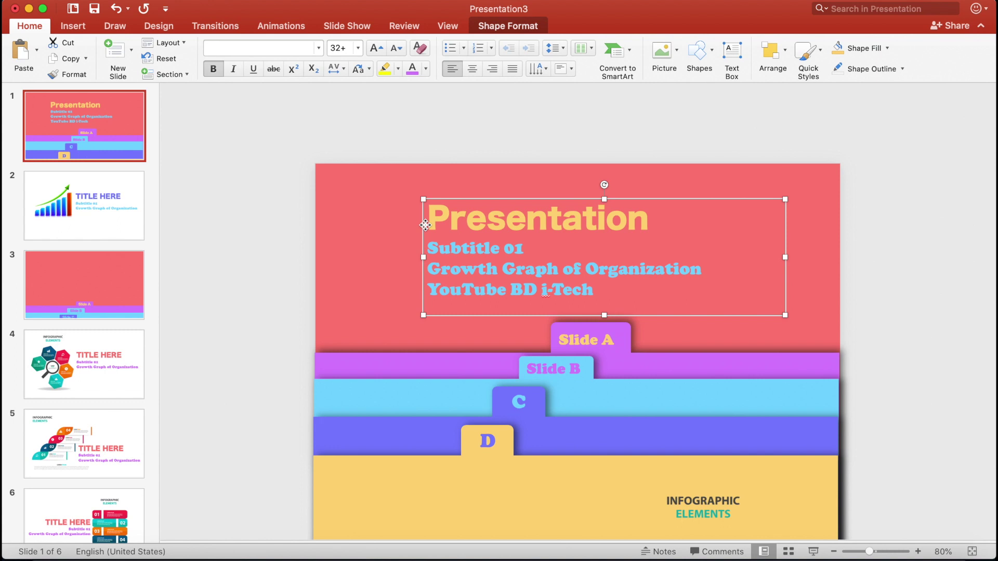
left_click(78, 290)
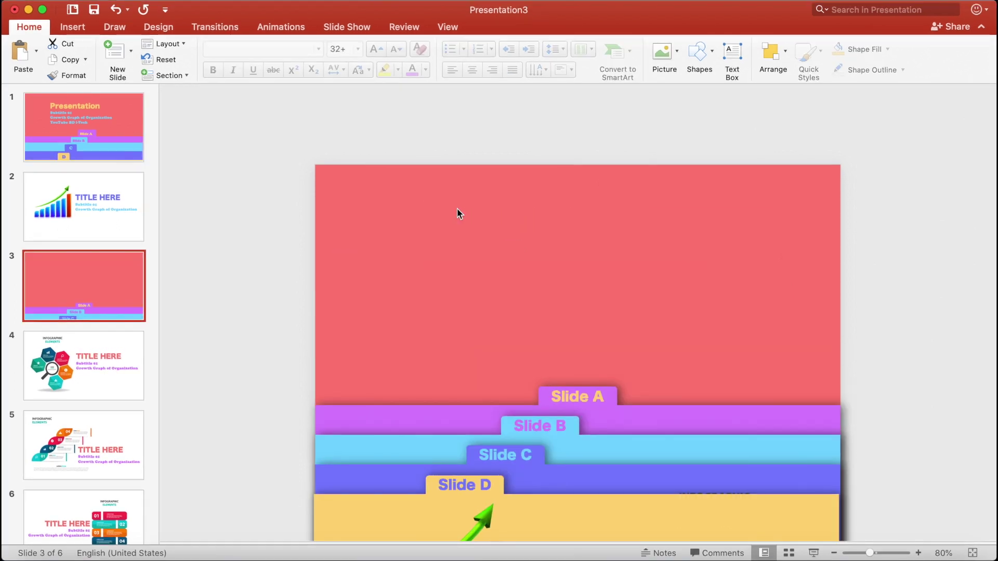
key("super+v")
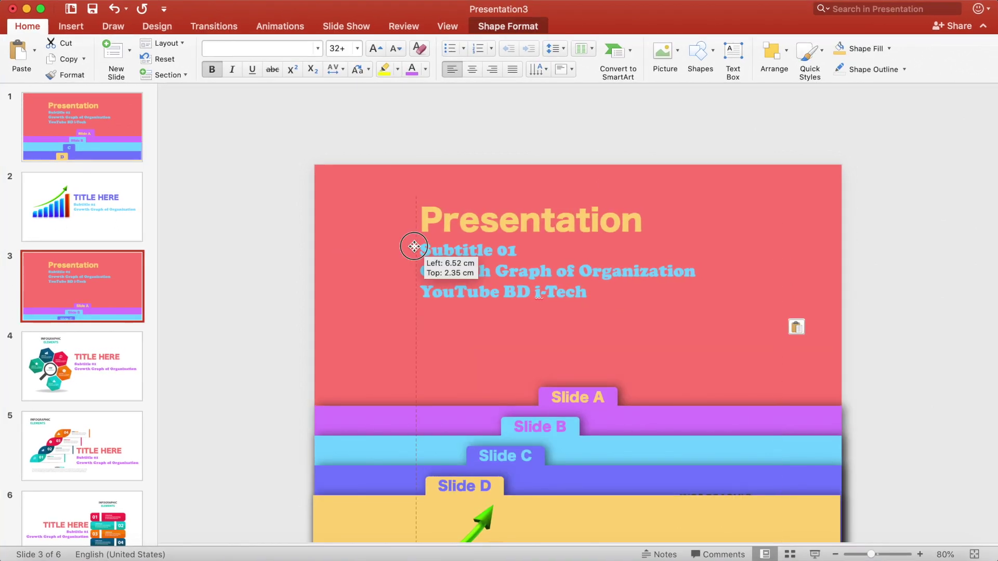